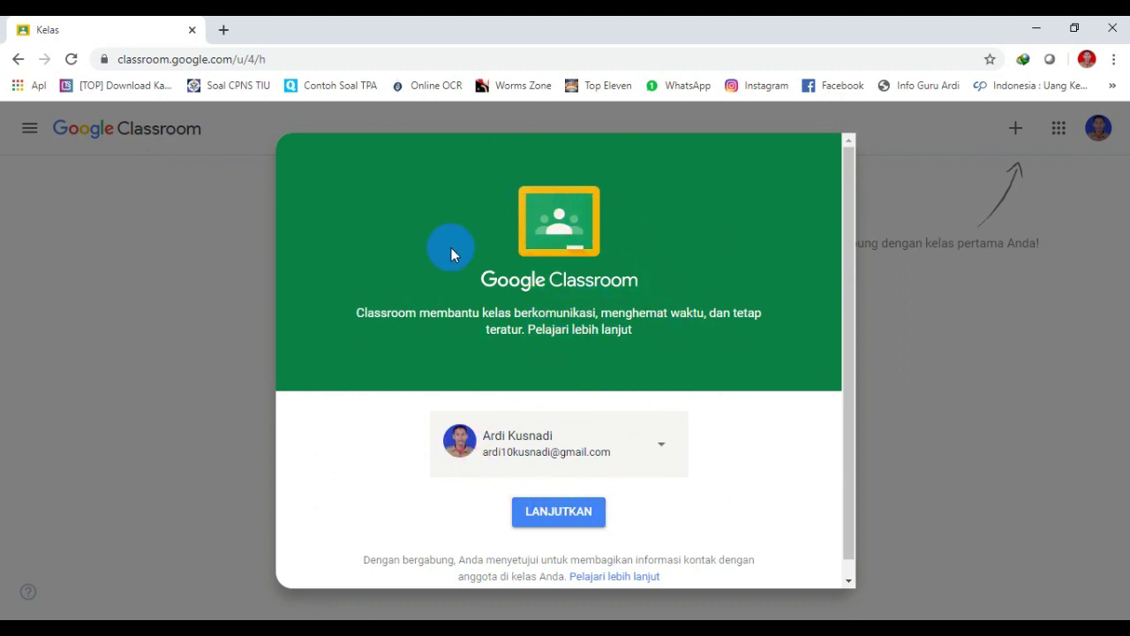
Continue with the offered account, start creating a class and accept the notice about not using Classroom at school with students
click(547, 522)
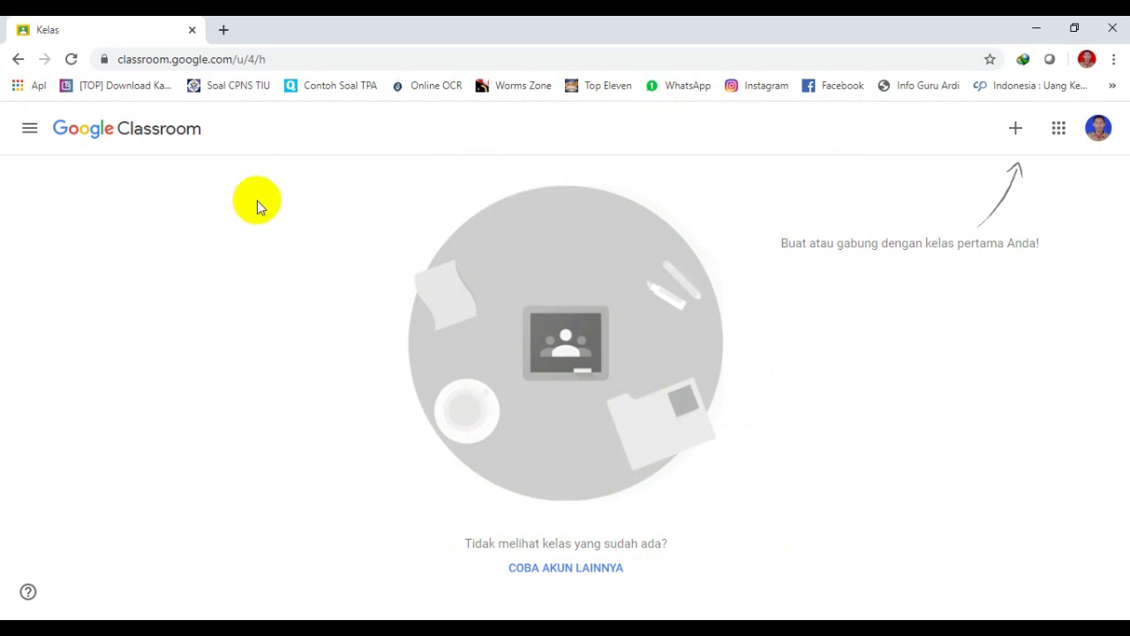
click(1014, 130)
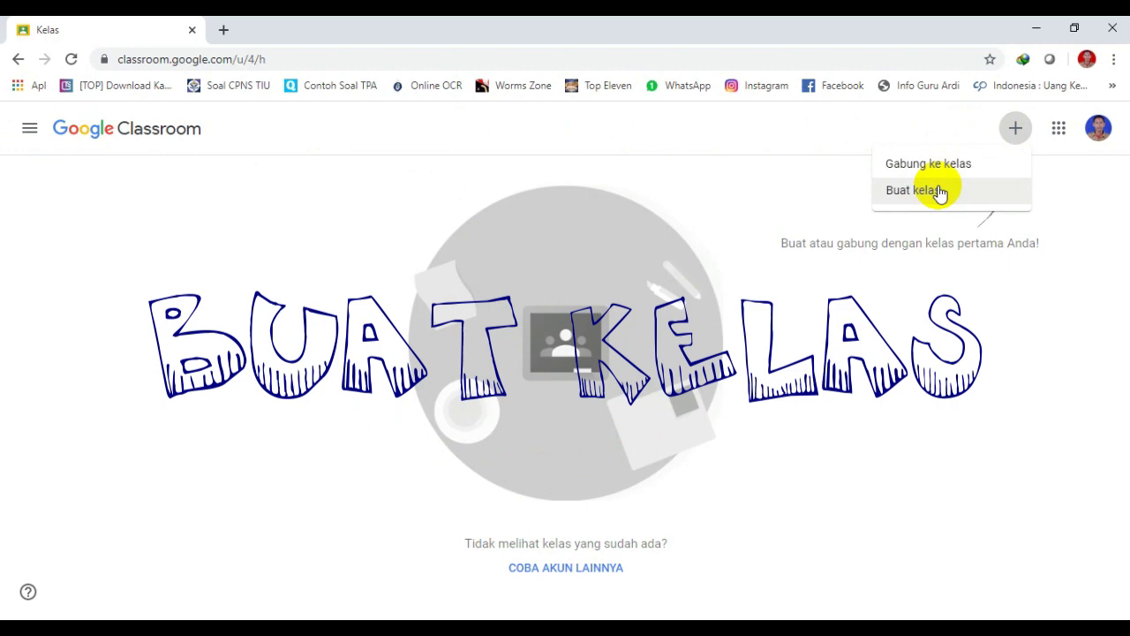
click(939, 191)
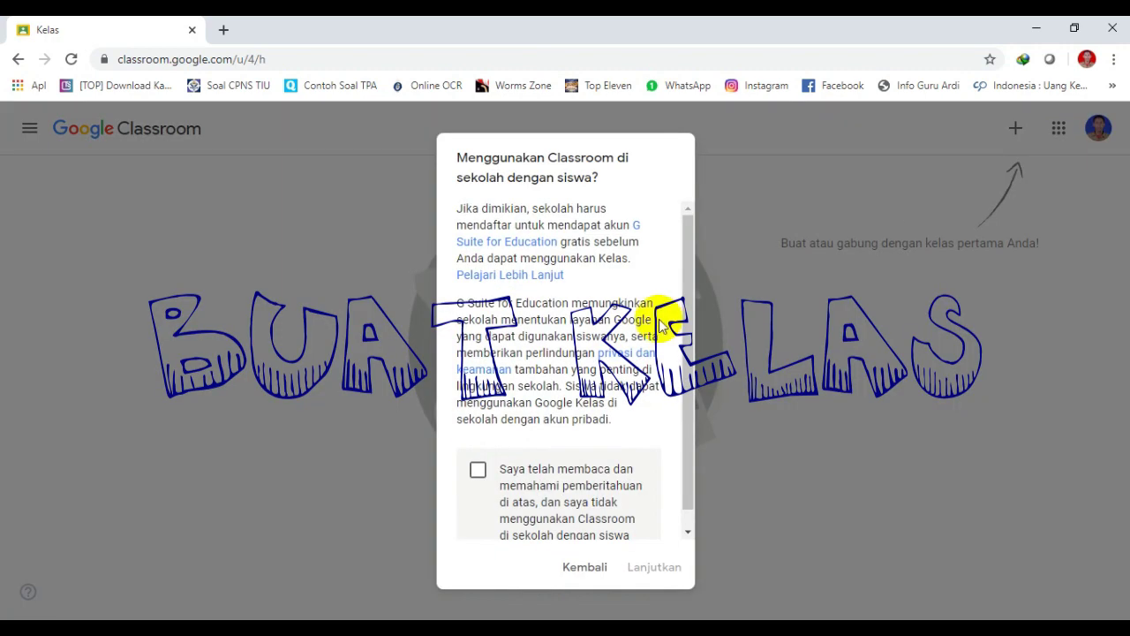
scroll(693, 312, down, 1)
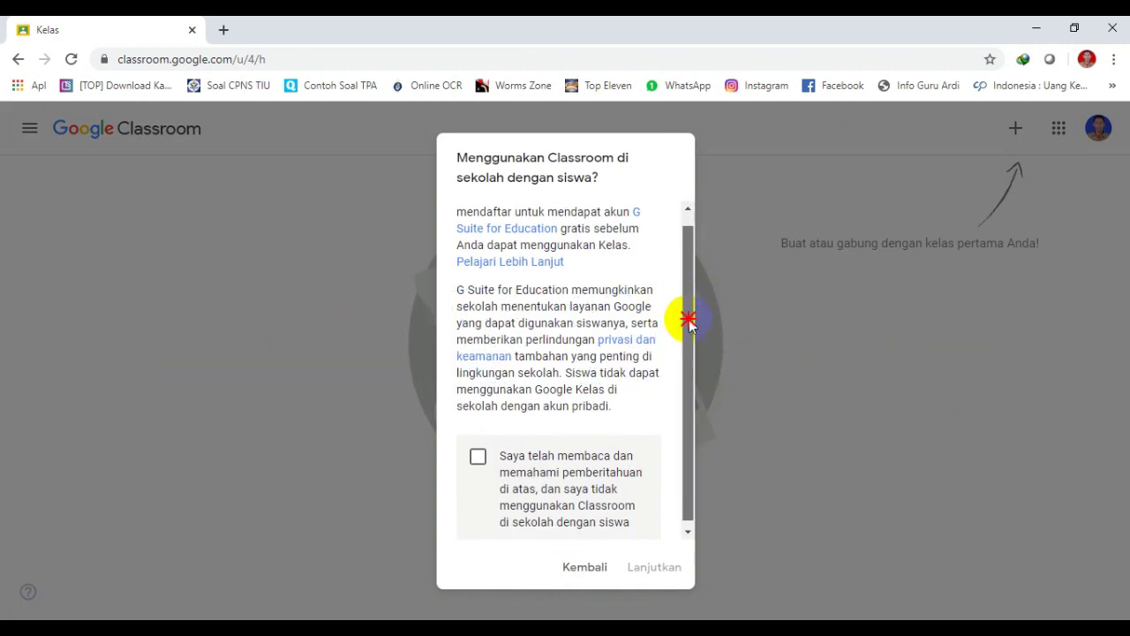
click(477, 453)
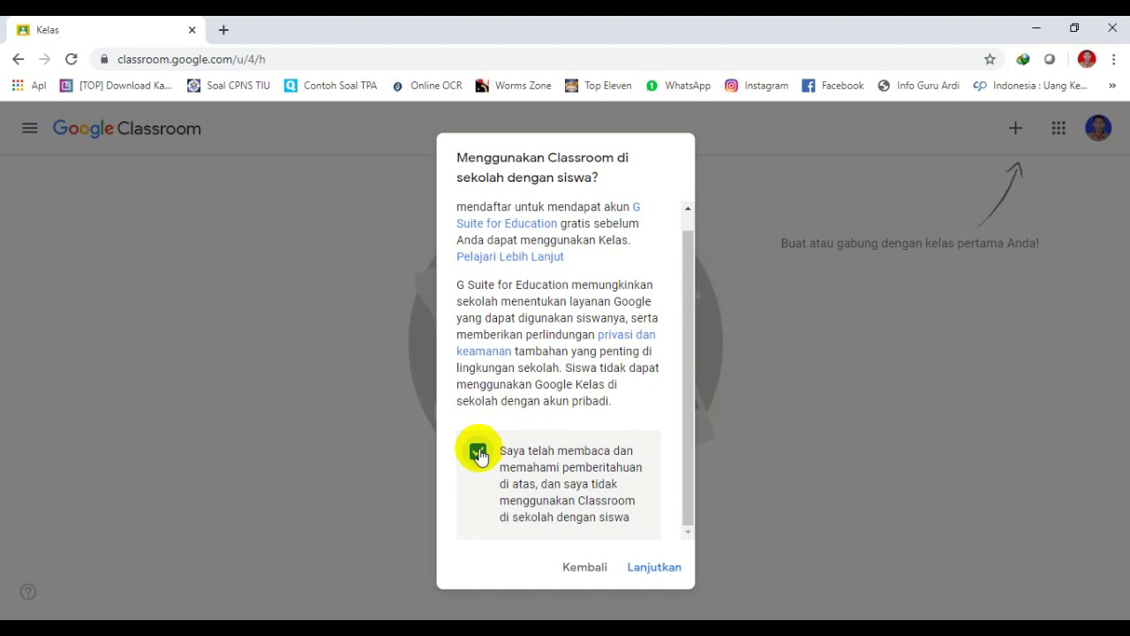
click(642, 566)
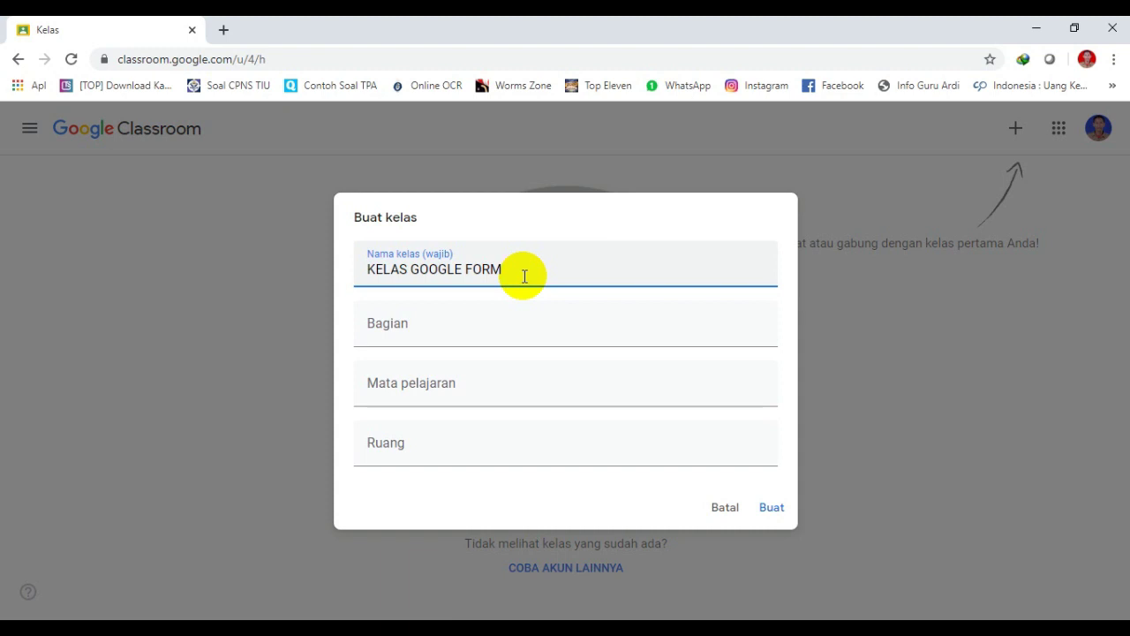
Create a class named KELAS GOOGLE FORM with MATEMATIKA as the subject, and dismiss the What's new message
click(394, 339)
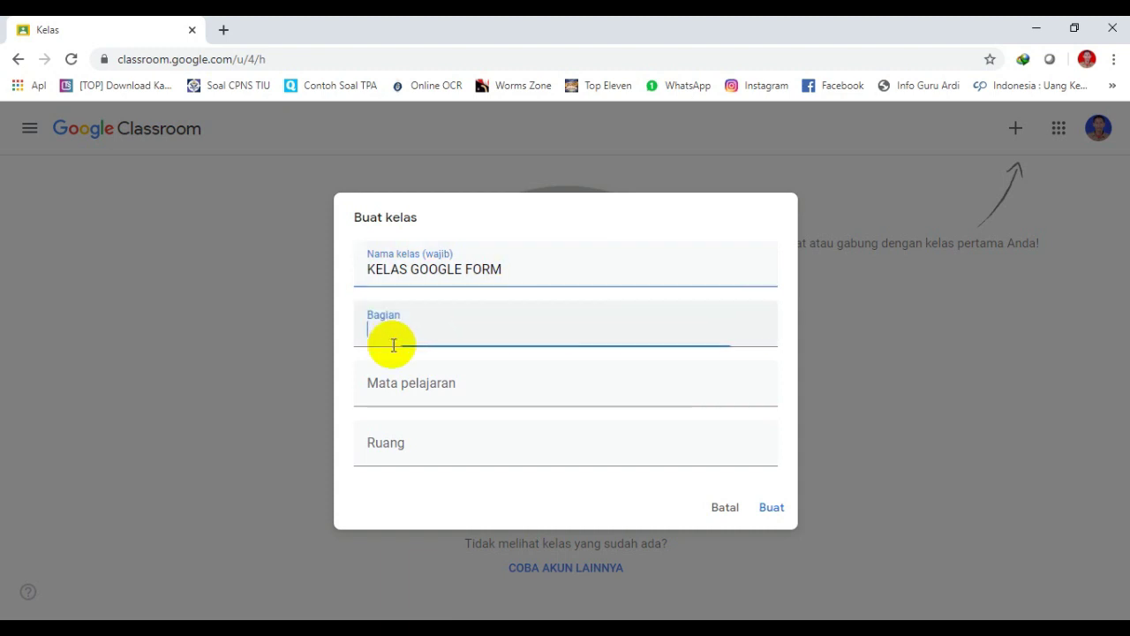
click(421, 396)
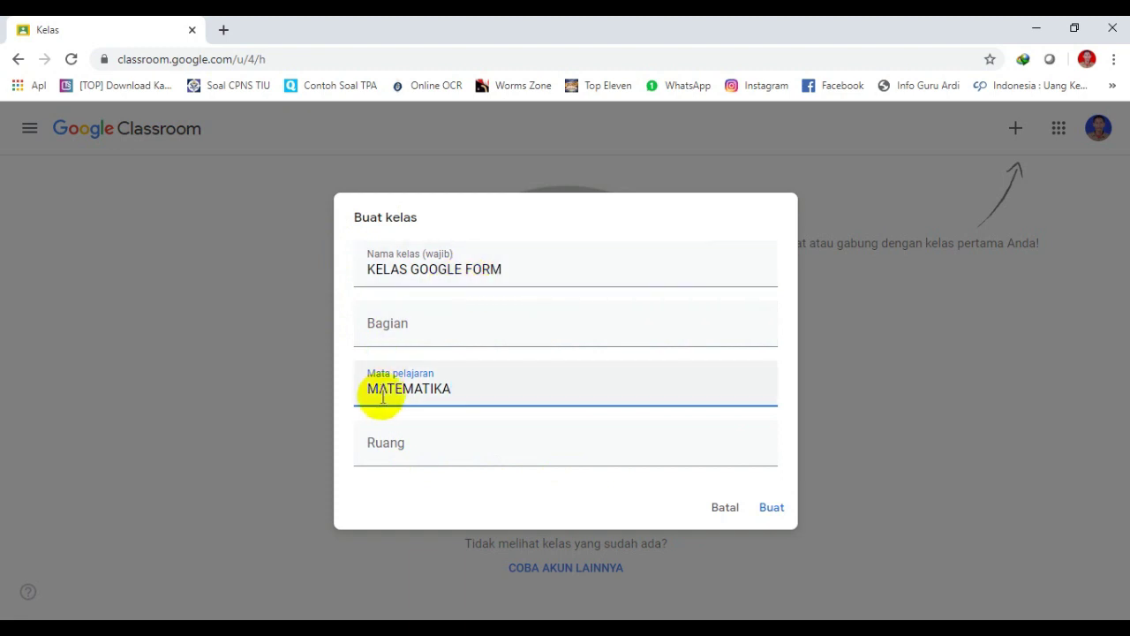
click(766, 509)
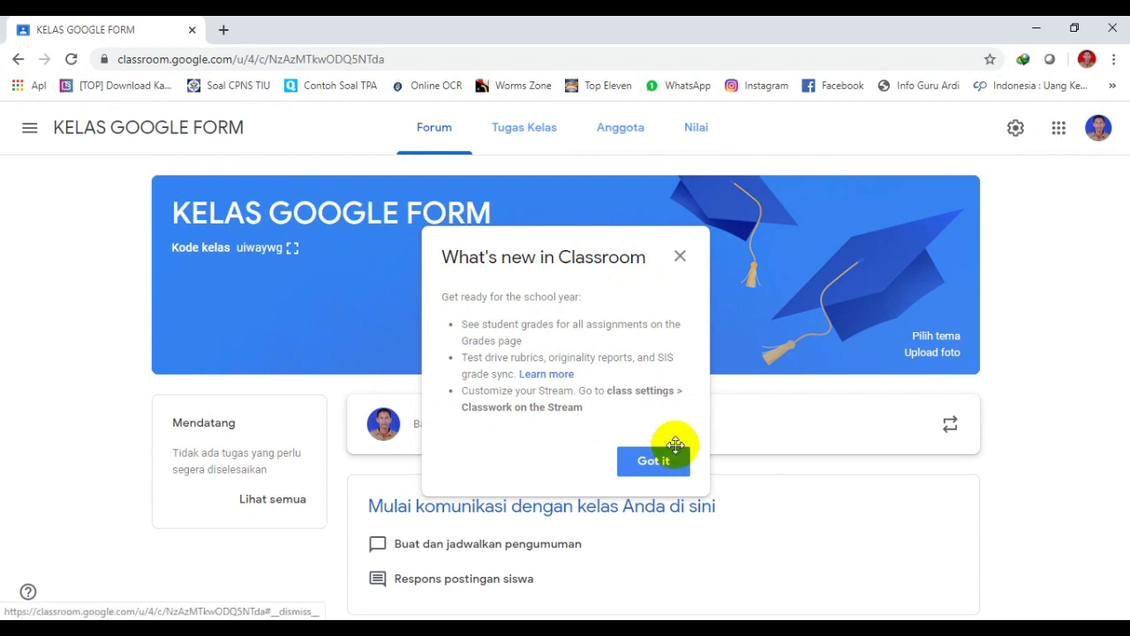
click(680, 256)
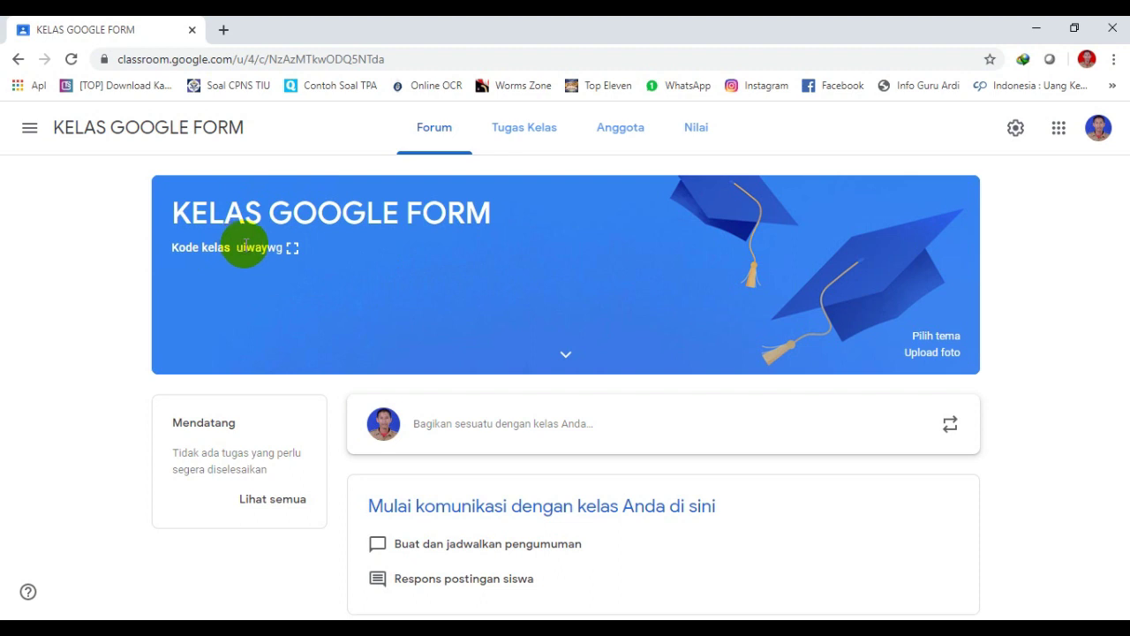
Enlarge the class code to full screen, copy it and return to the class page
click(292, 252)
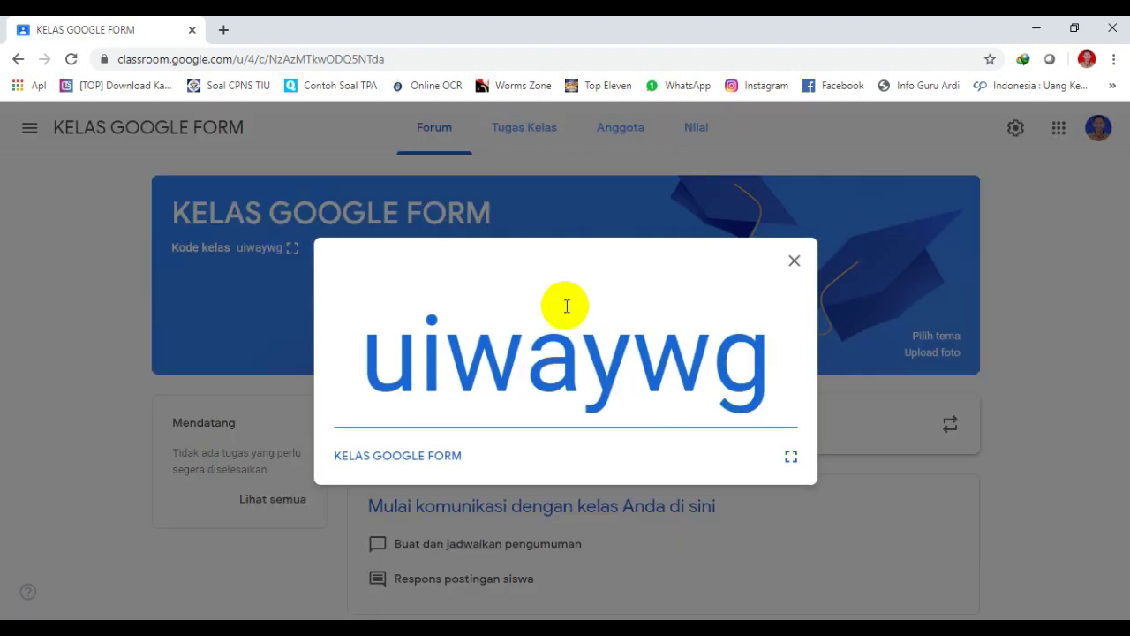
drag(340, 348, 803, 408)
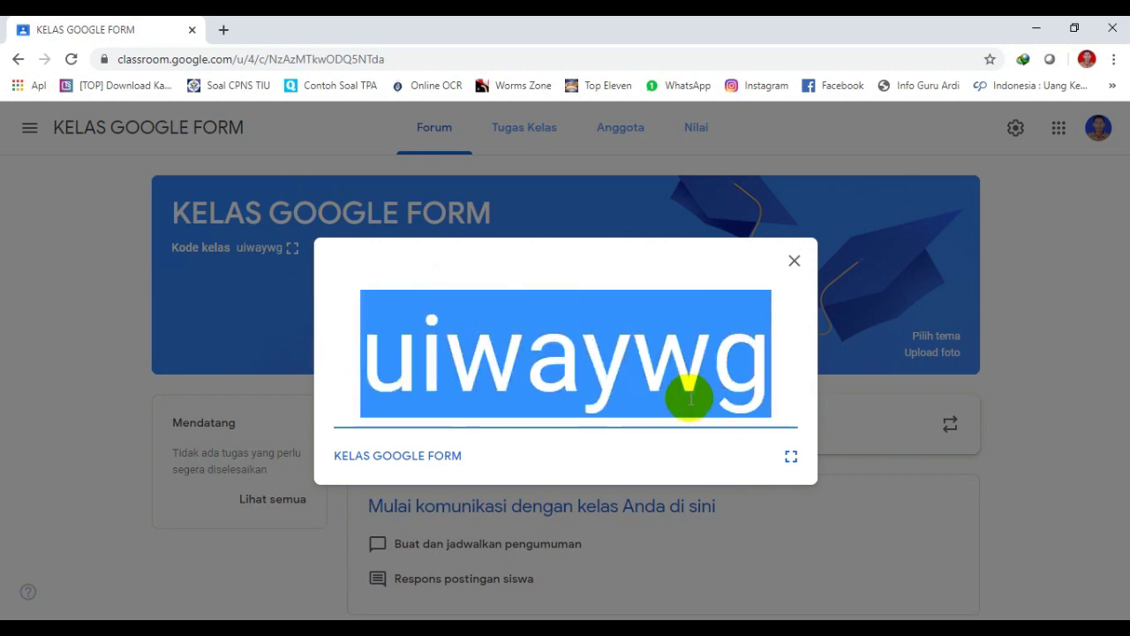
click(789, 456)
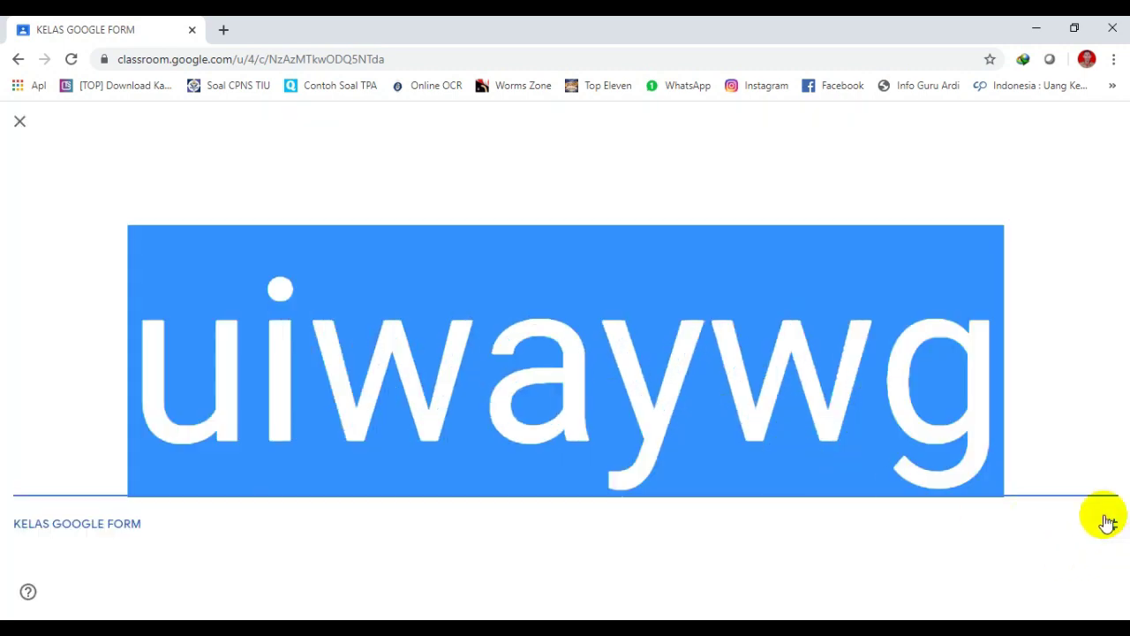
right_click(597, 395)
click(658, 408)
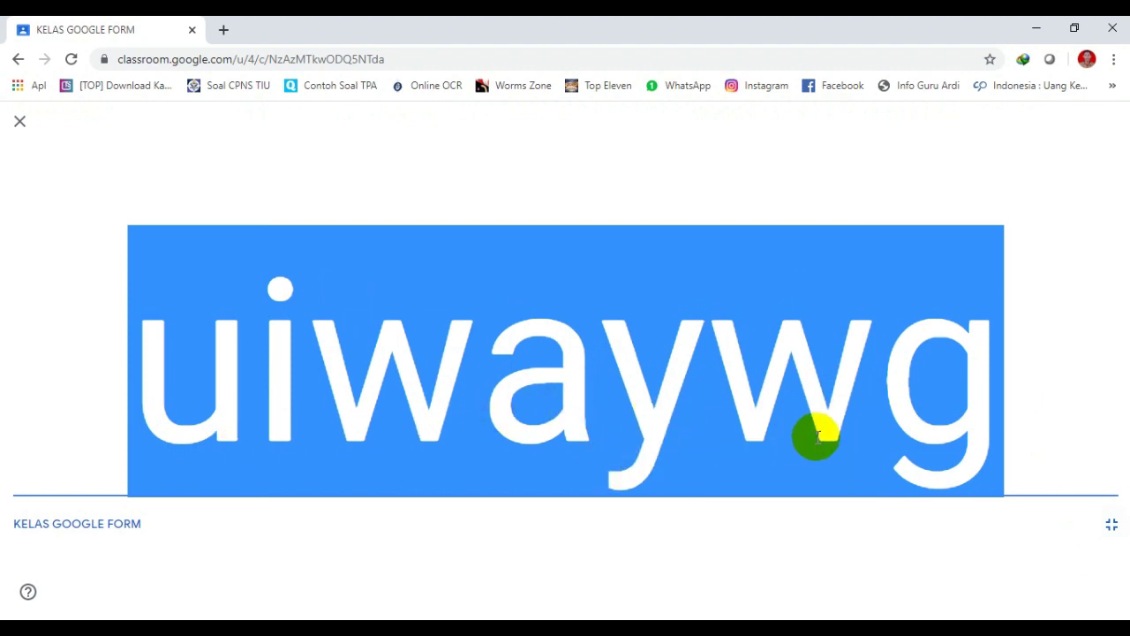
click(20, 121)
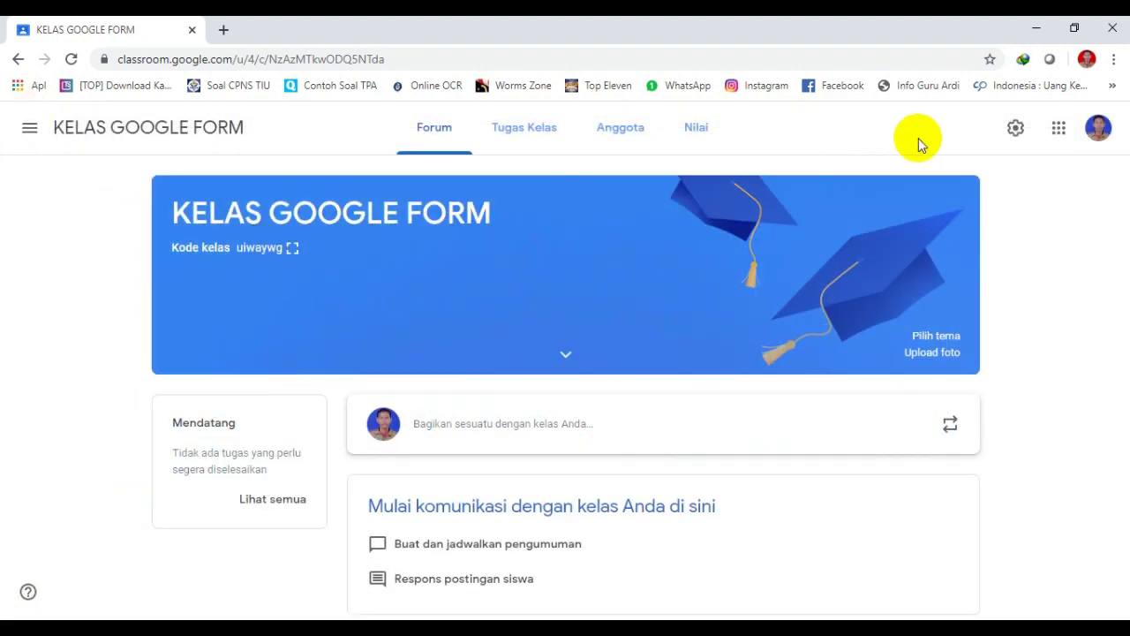
Return to the list of classes and try to join a class by entering the copied class code
click(42, 130)
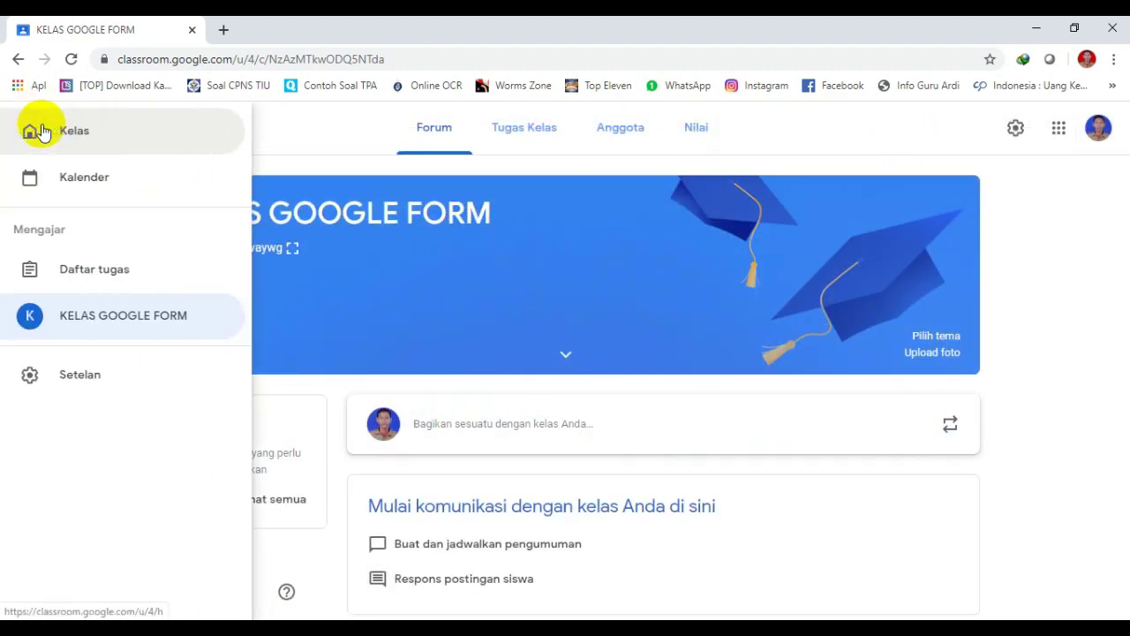
click(80, 132)
click(1013, 139)
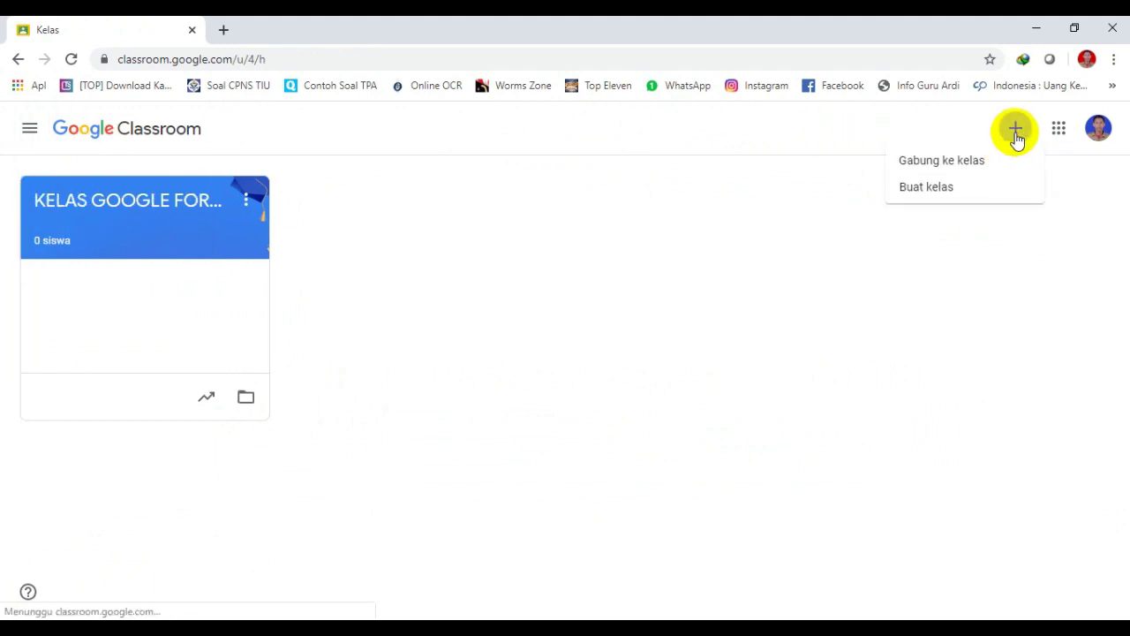
click(943, 172)
click(630, 369)
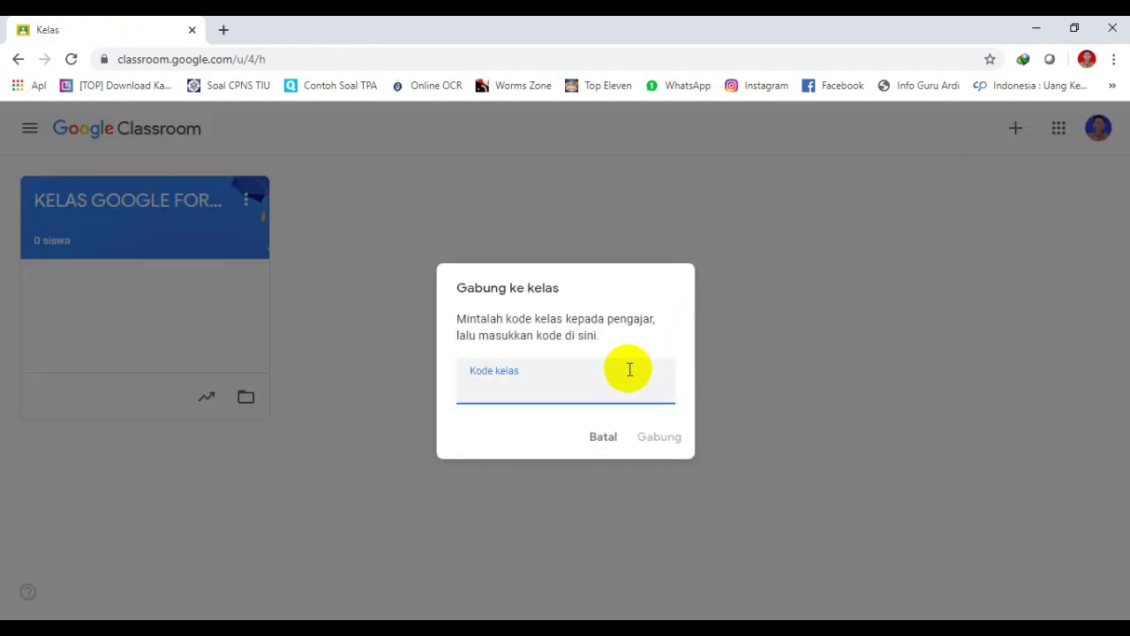
click(645, 438)
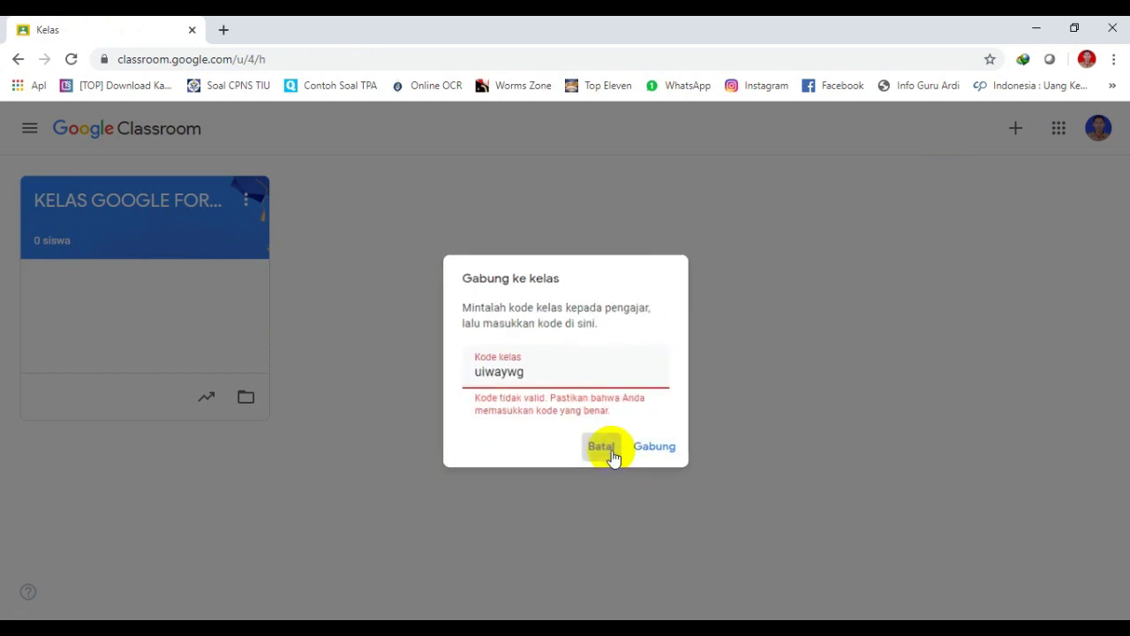
click(613, 457)
click(1009, 135)
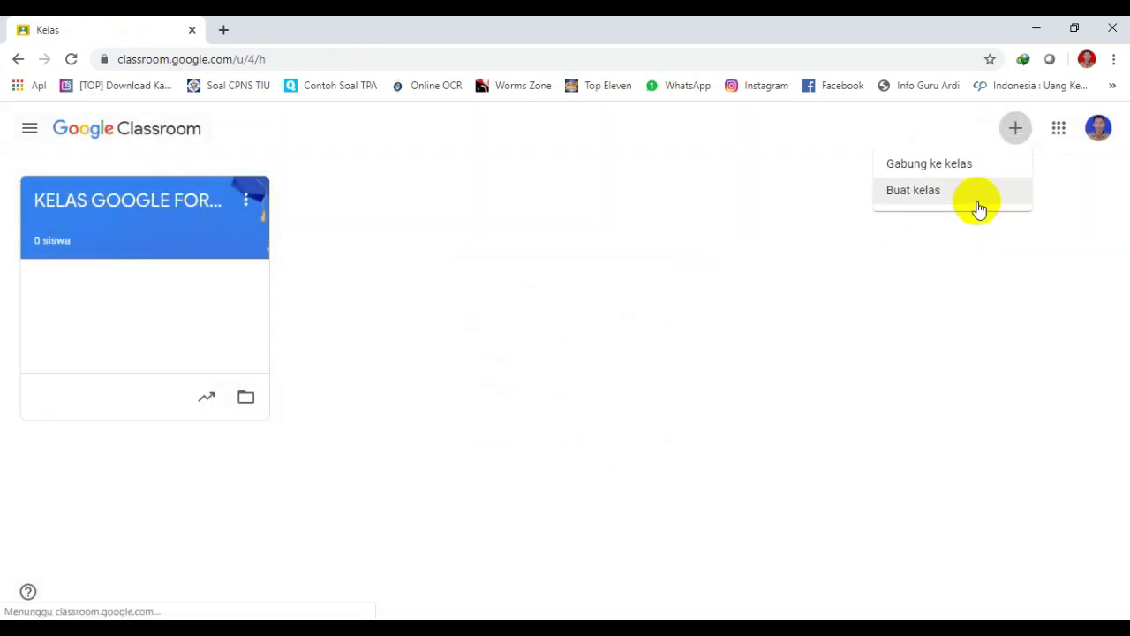
click(950, 168)
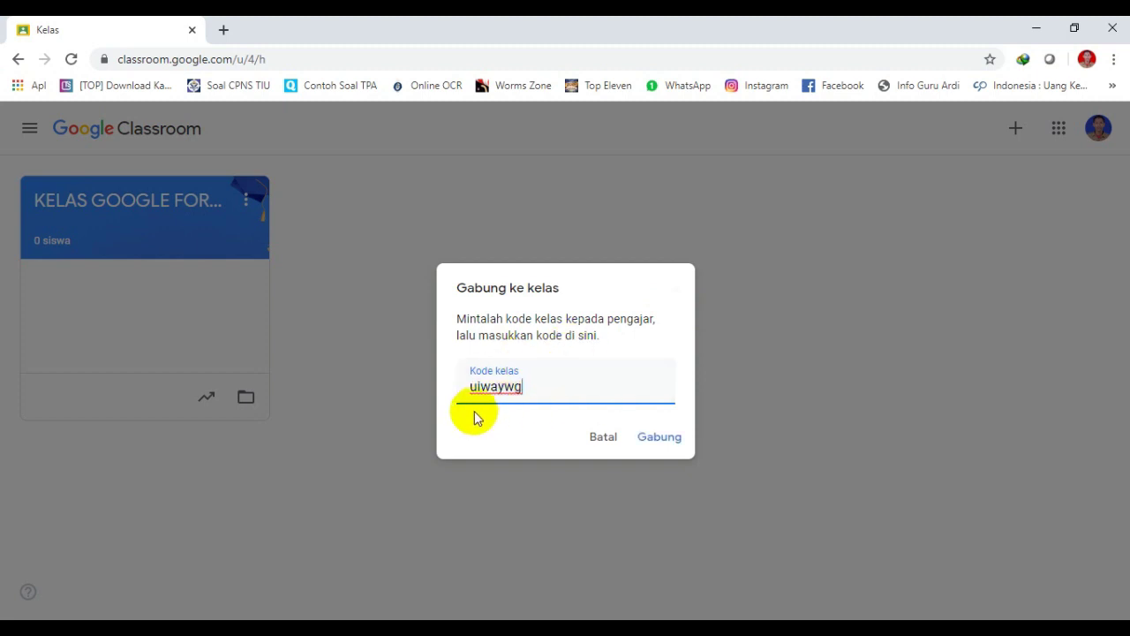
click(604, 434)
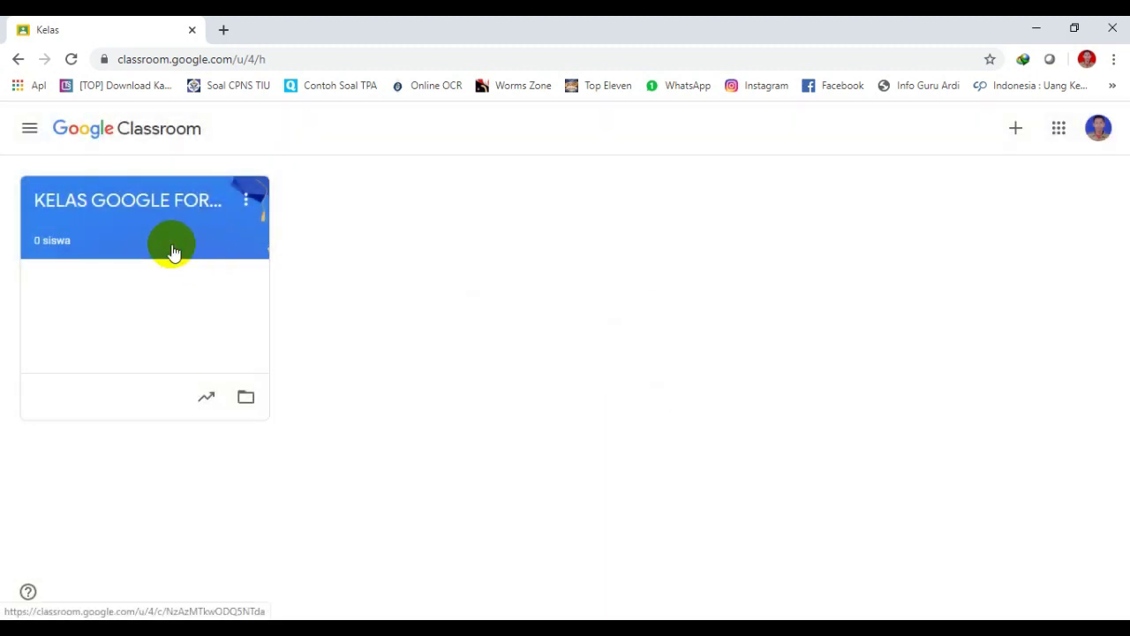
Open the KELAS GOOGLE FORM class and view its members page with the teacher and student sections
click(173, 243)
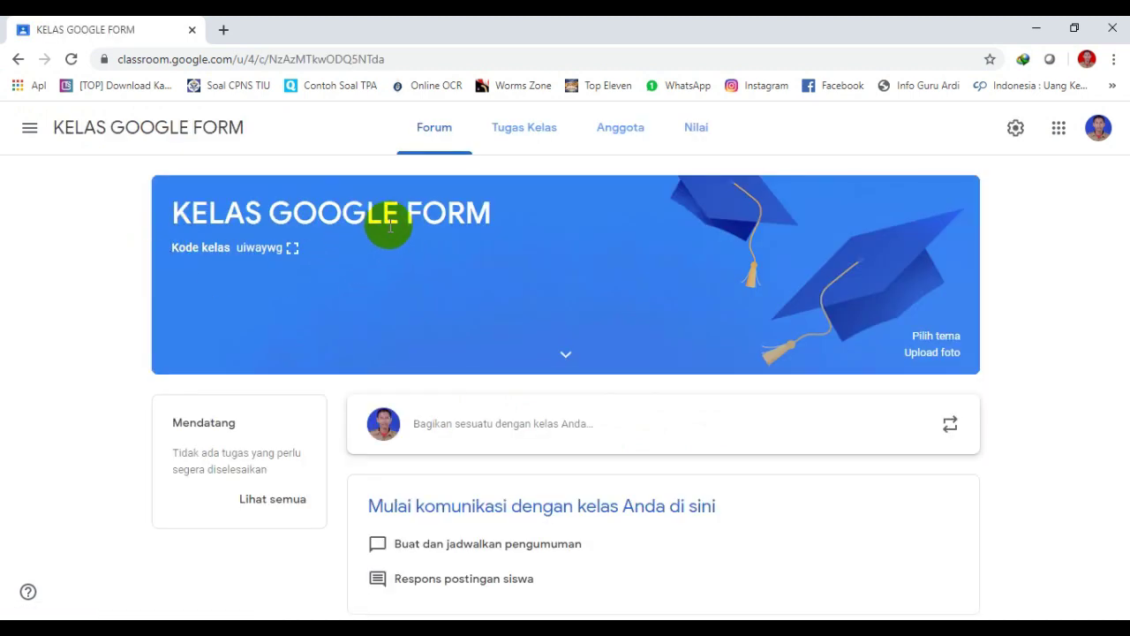
click(551, 130)
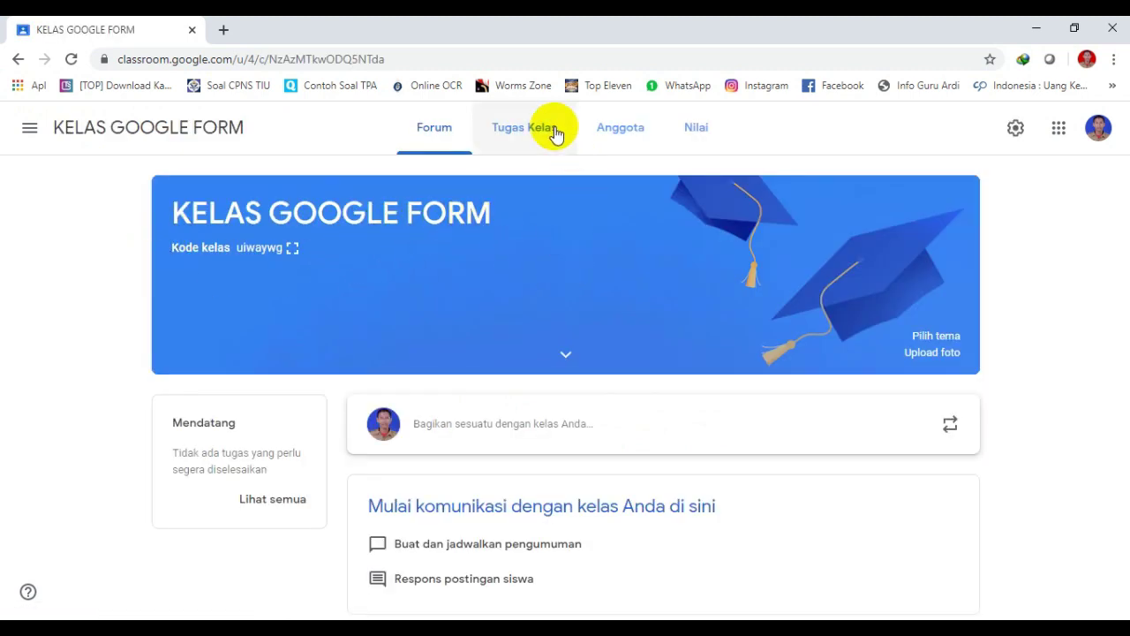
click(622, 132)
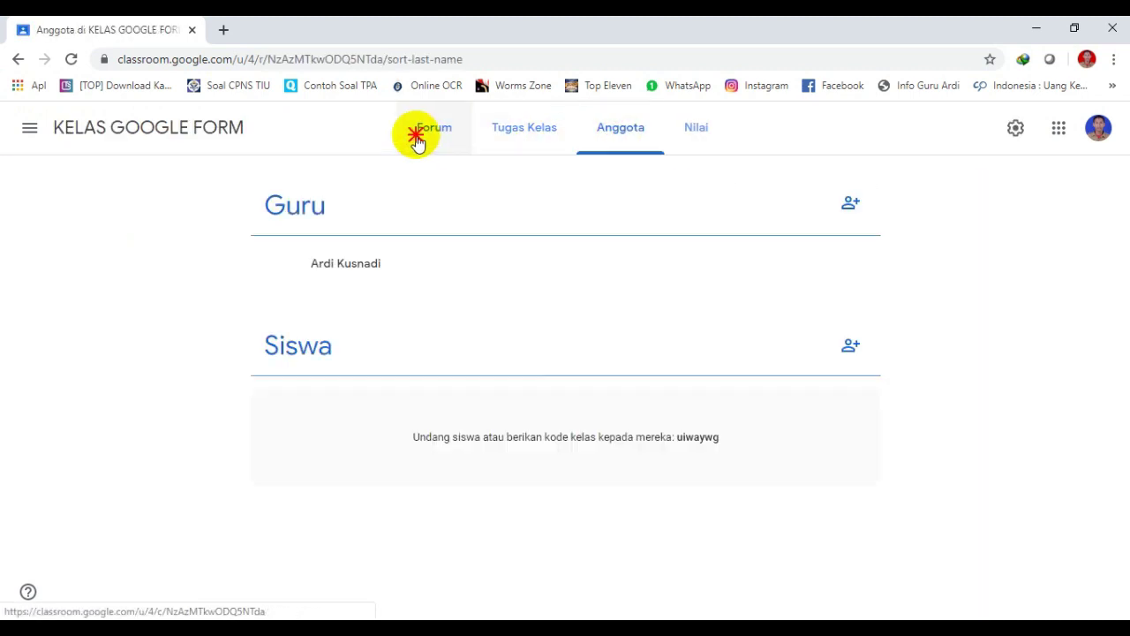
click(416, 136)
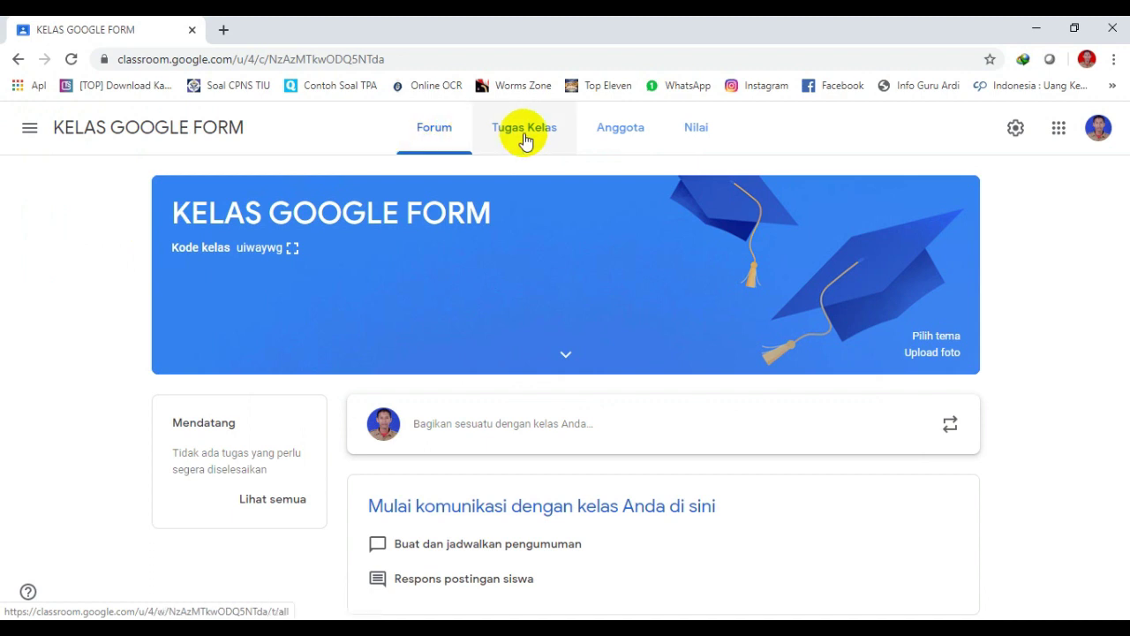
click(644, 147)
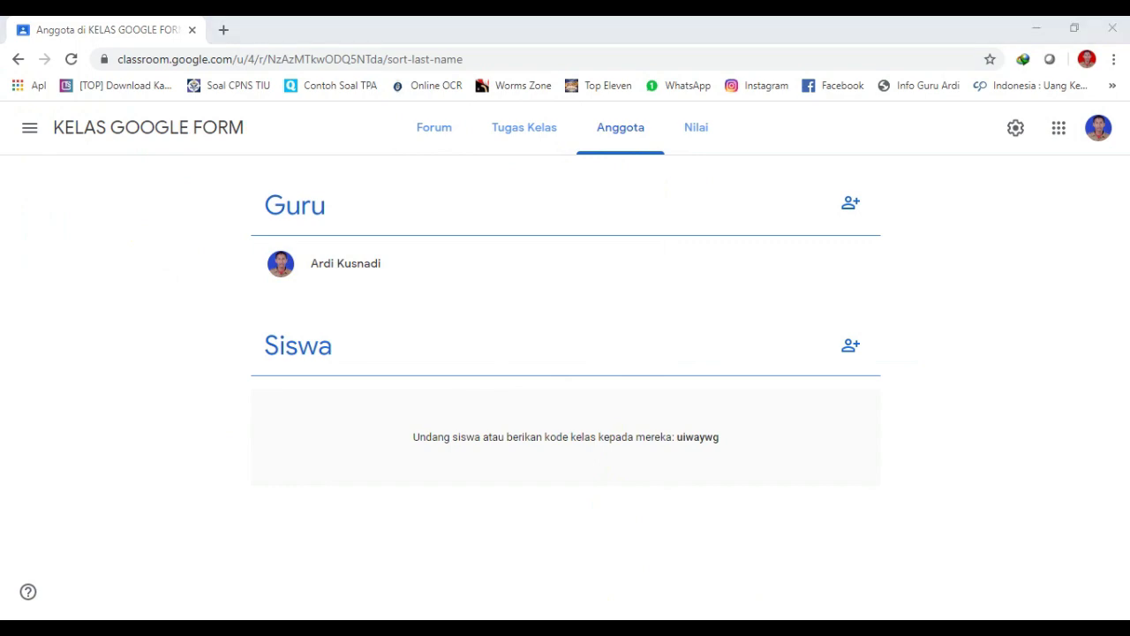
Switch to the other browser window and open the Google Classroom home page (u/0/h) in a new tab
click(424, 592)
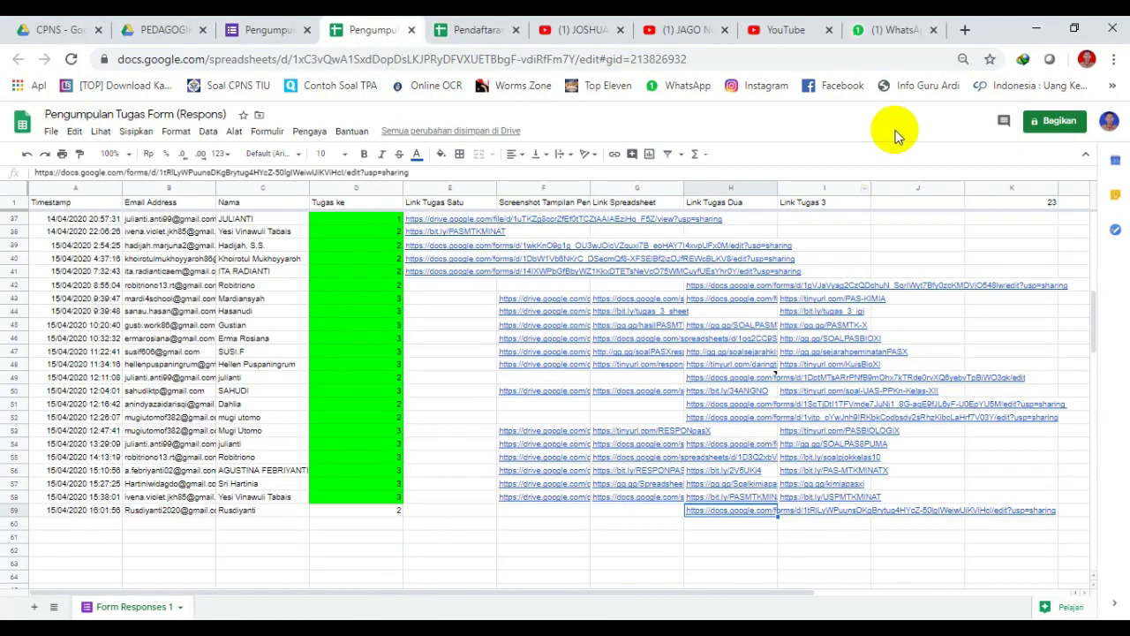
click(962, 28)
text(cl)
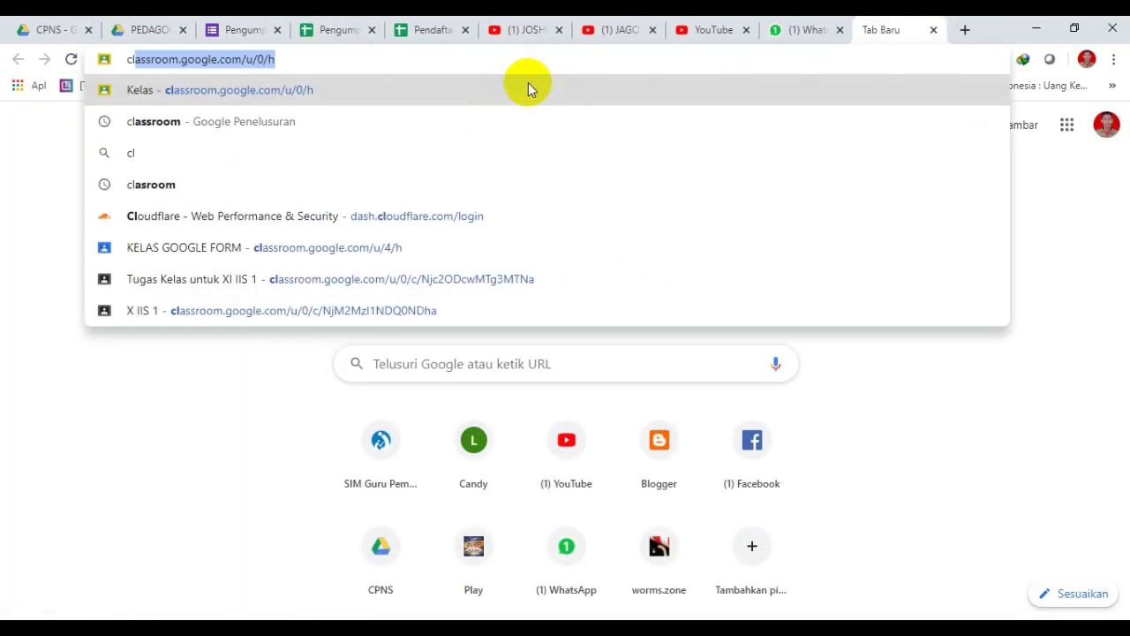
click(529, 88)
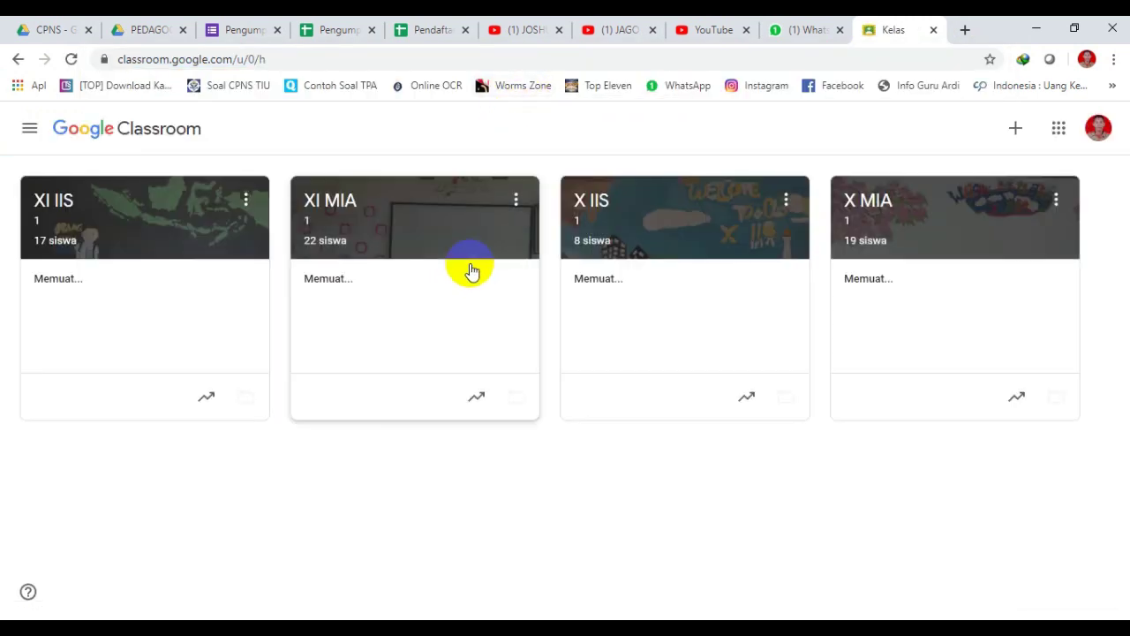
Open the XI MIA class and look through the student list on its members page
click(625, 238)
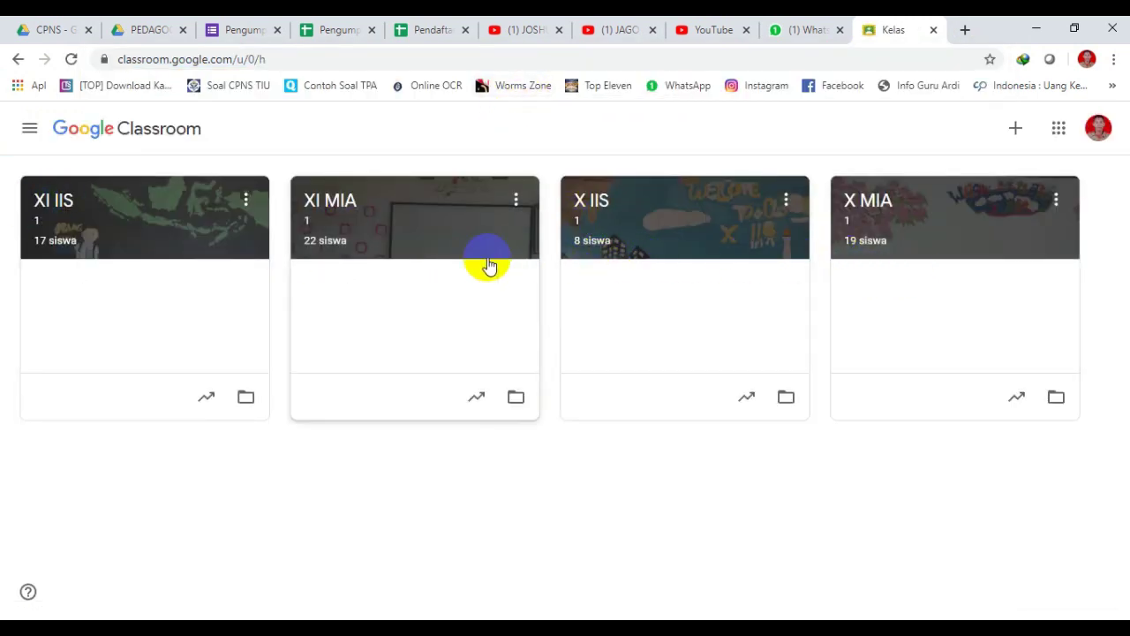
click(378, 256)
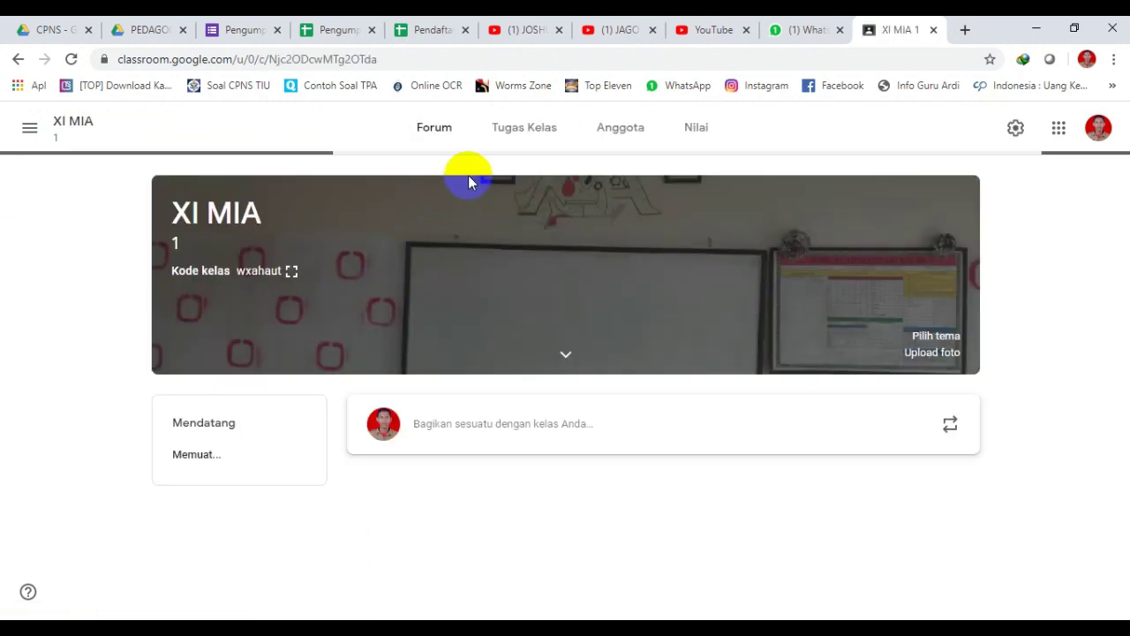
click(607, 133)
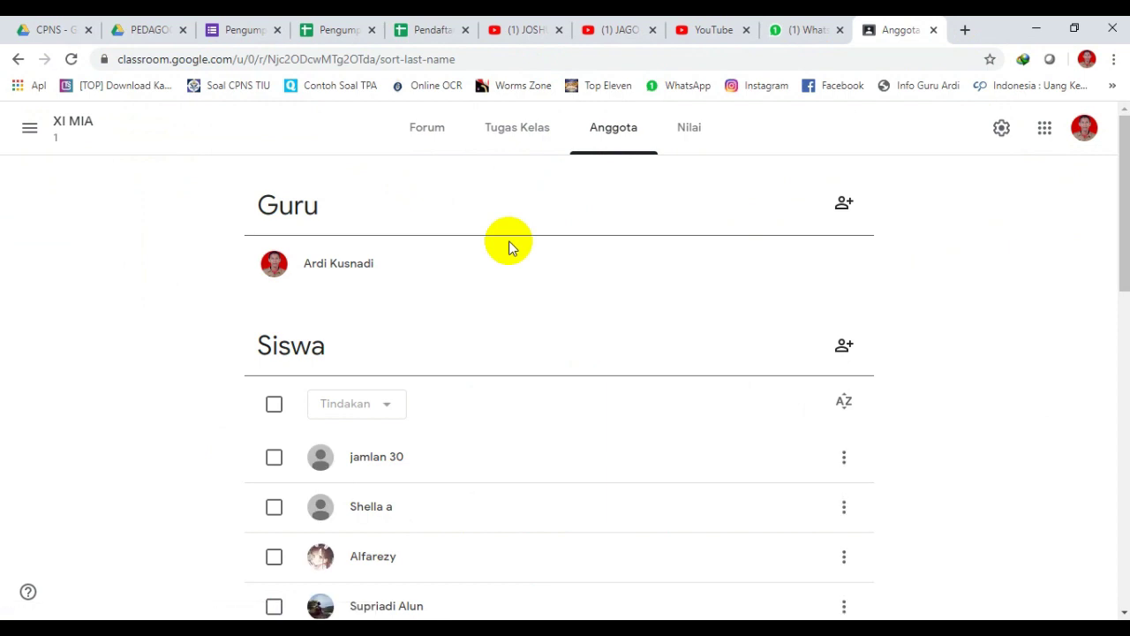
scroll(508, 246, down, 3)
scroll(508, 247, down, 5)
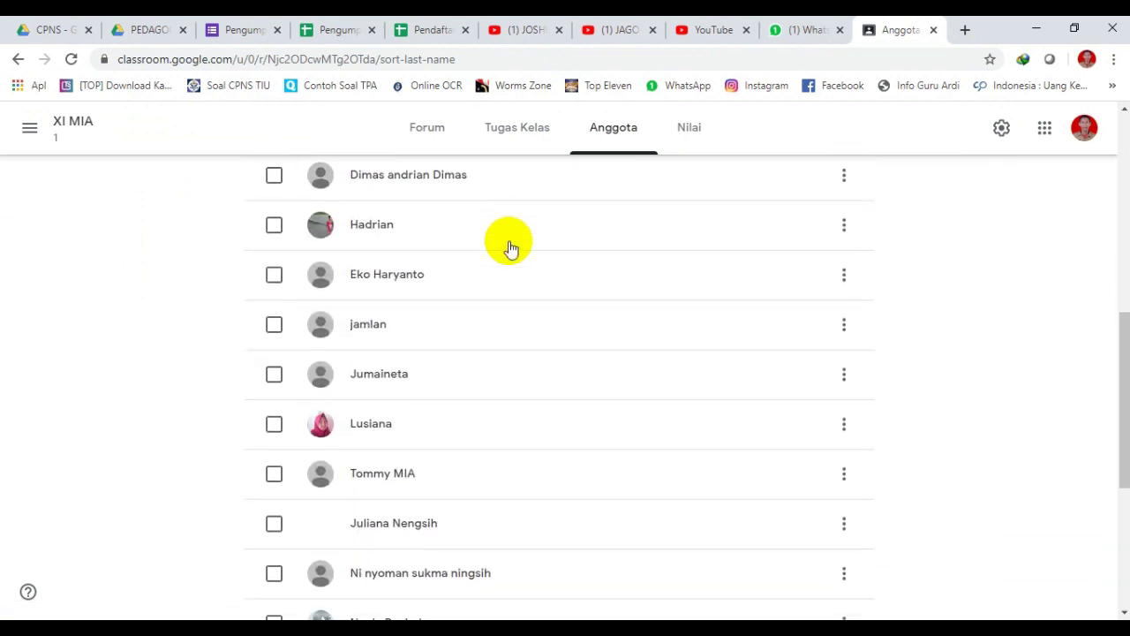
scroll(510, 248, down, 4)
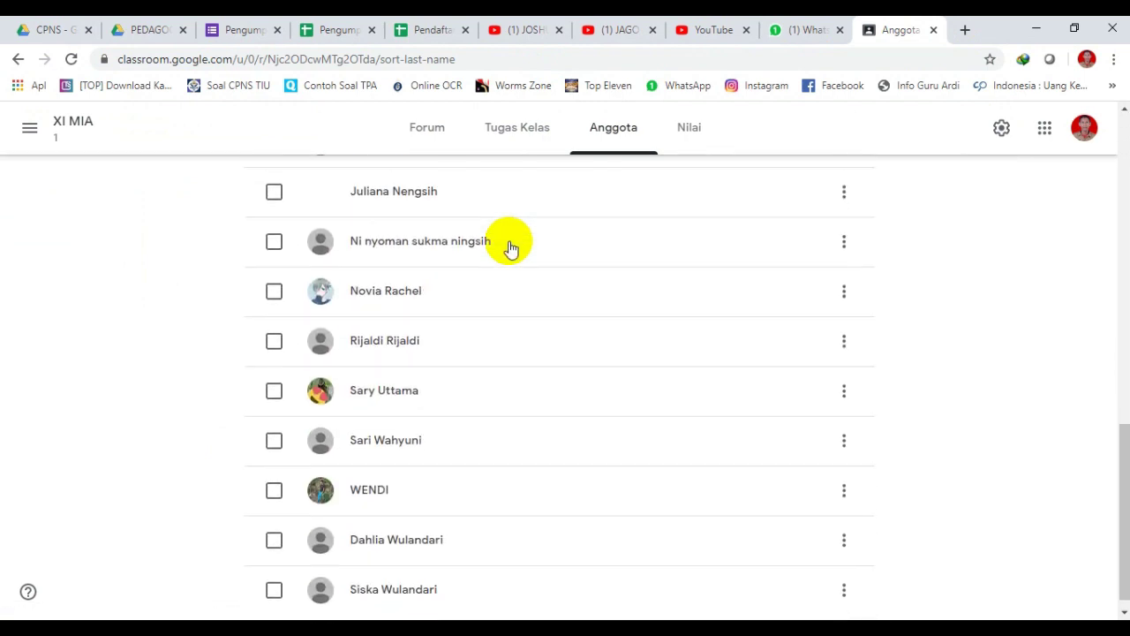
Leave the XI MIA member list for the class forum and close that class's browser tab
scroll(511, 248, up, 5)
scroll(511, 248, up, 5)
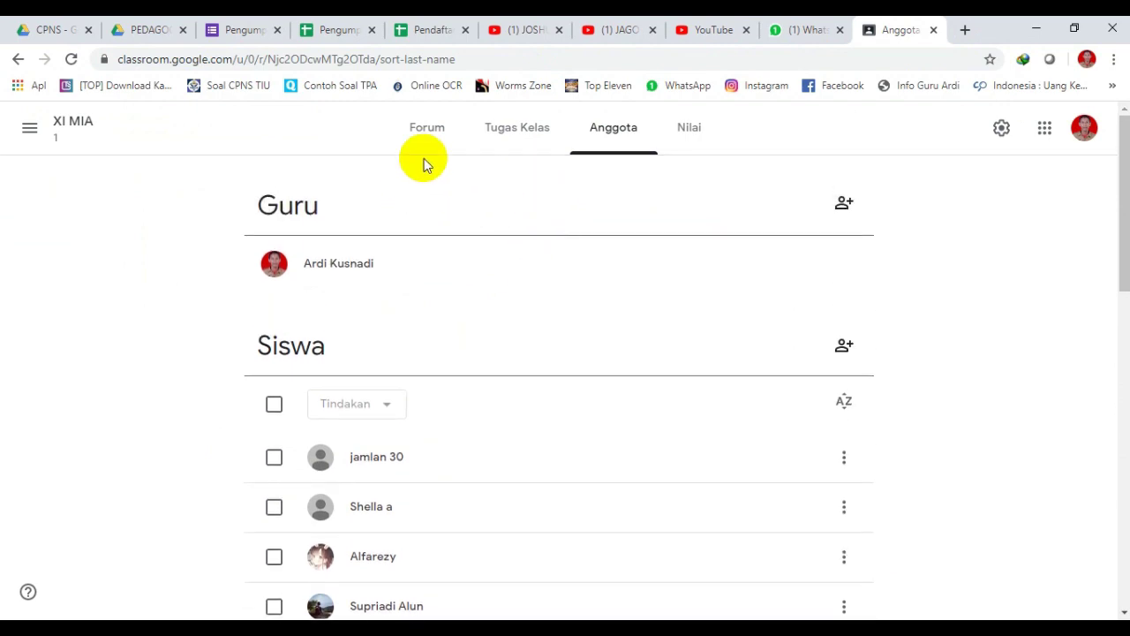
click(439, 128)
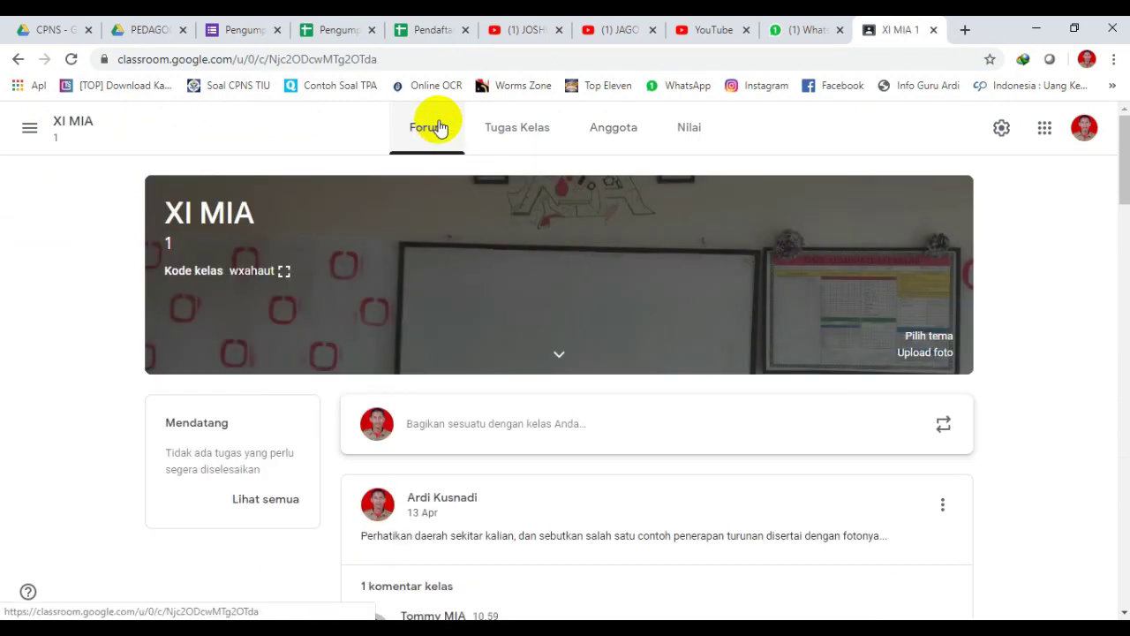
click(934, 31)
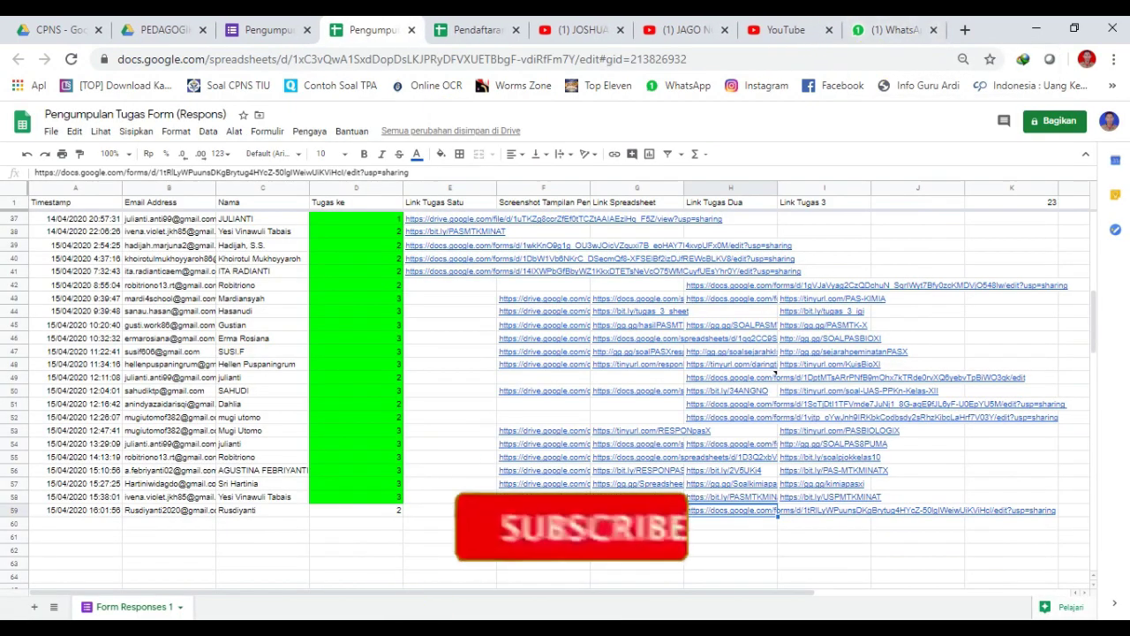
Switch back to the KELAS GOOGLE FORM window and start a new forum post, dismissing the posting and scheduling tip
click(585, 586)
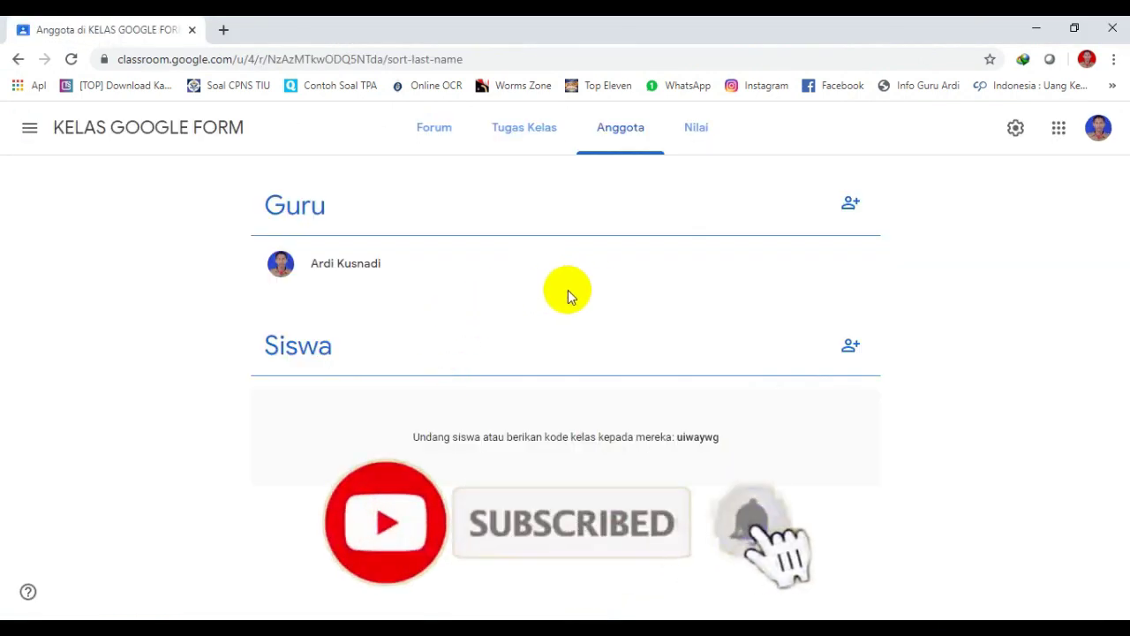
click(437, 132)
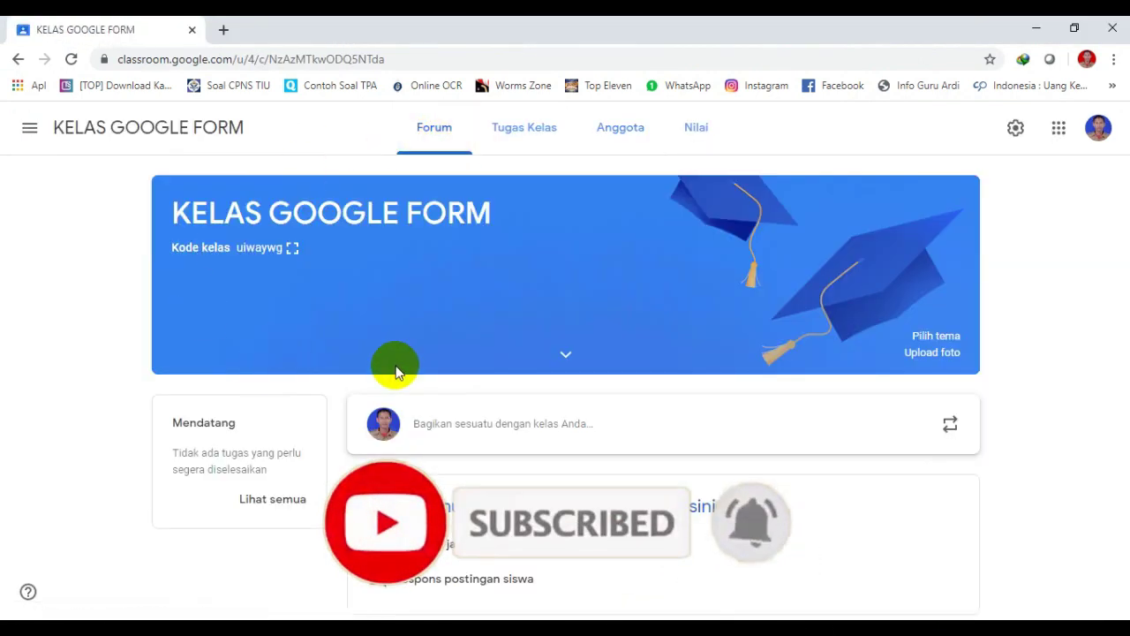
click(471, 437)
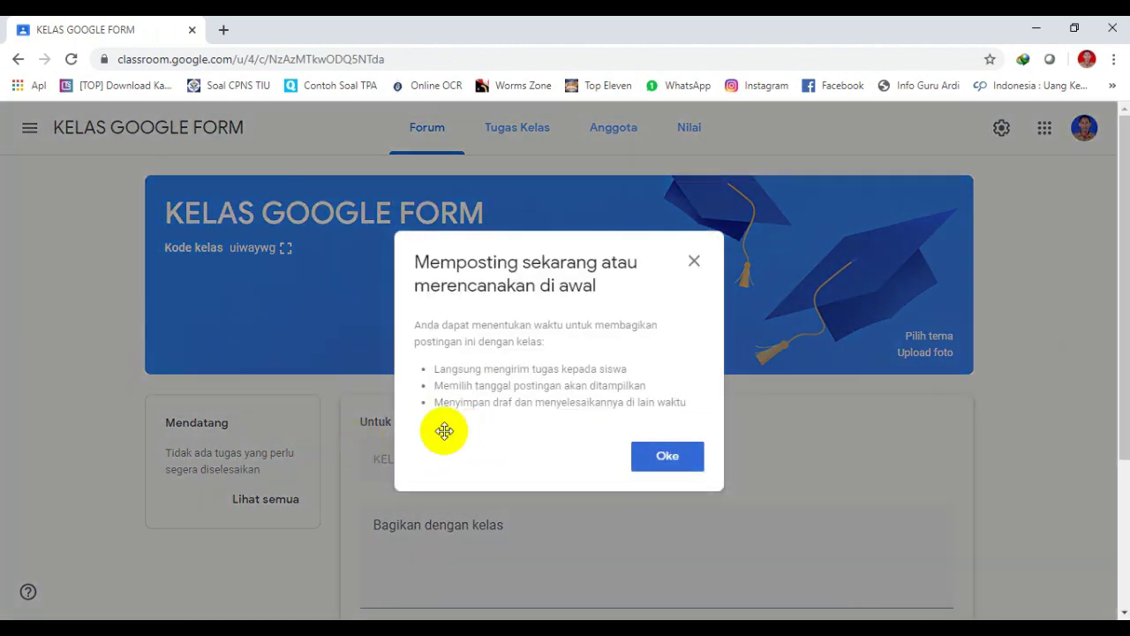
click(656, 465)
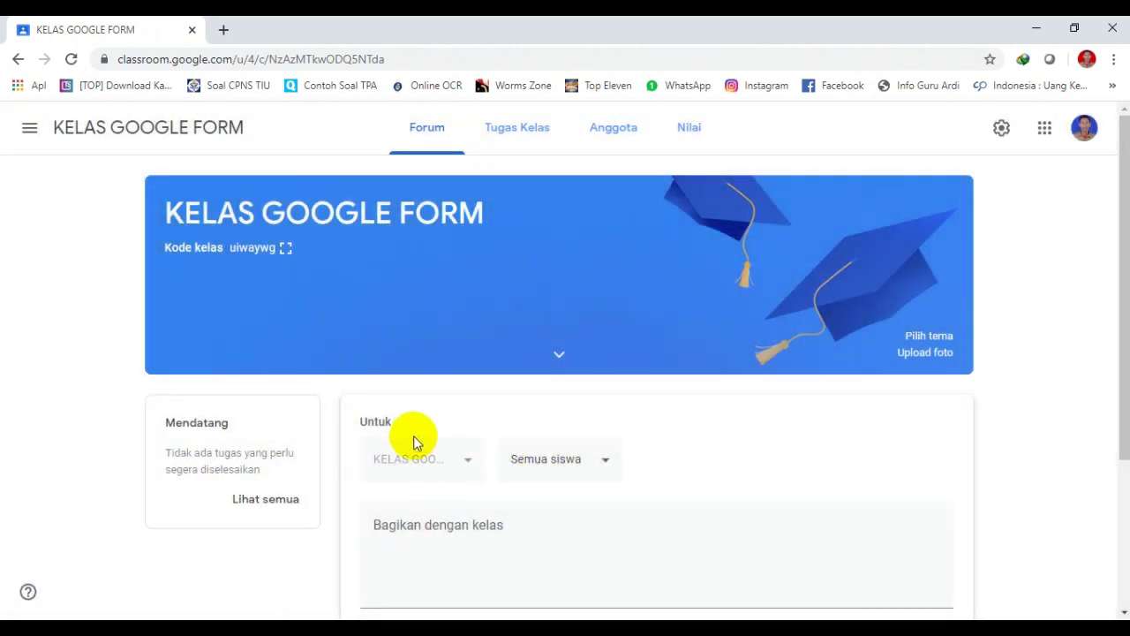
scroll(448, 455, down, 2)
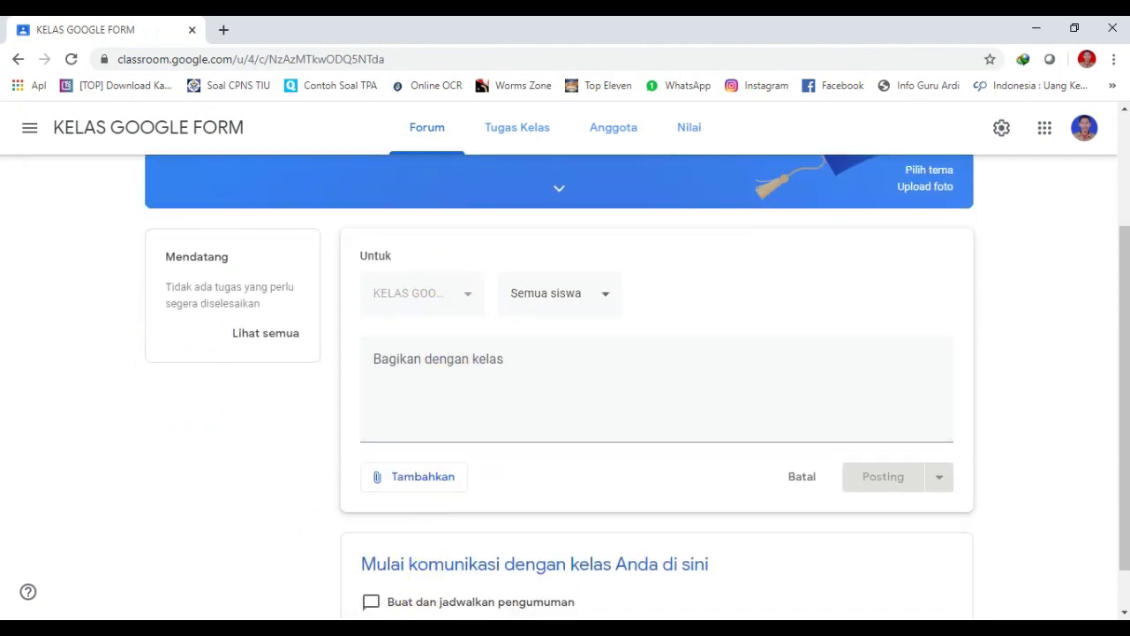
Switch to the other browser window and search for "classroom" in a new tab to reach the Google Classroom class list
mouse_move(433, 627)
click(393, 545)
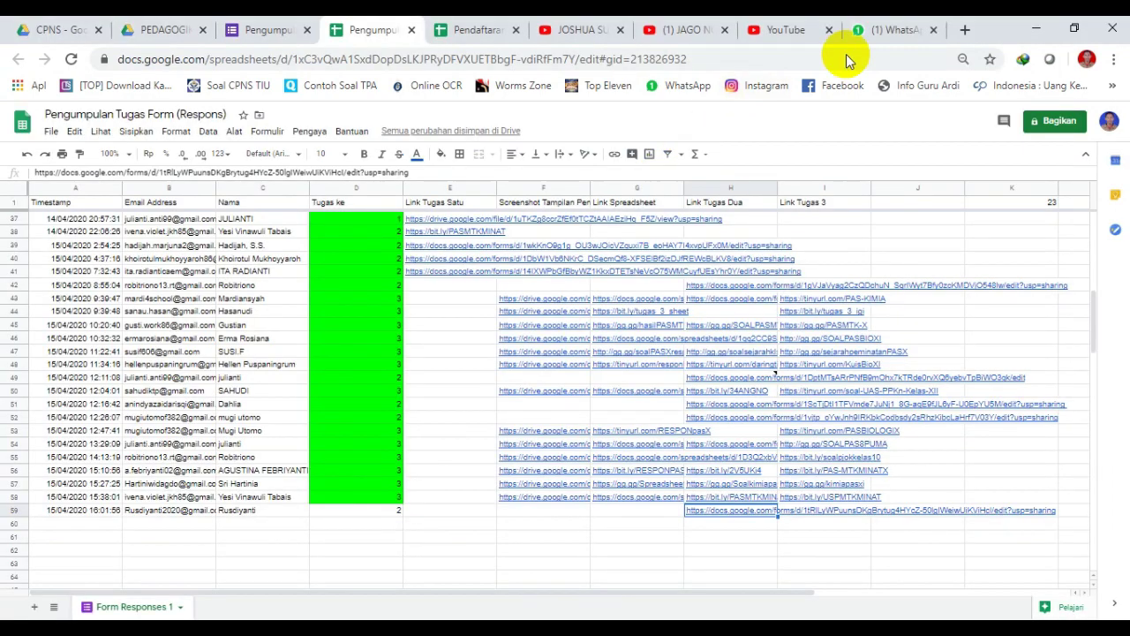
click(965, 29)
text(cll)
key(Return)
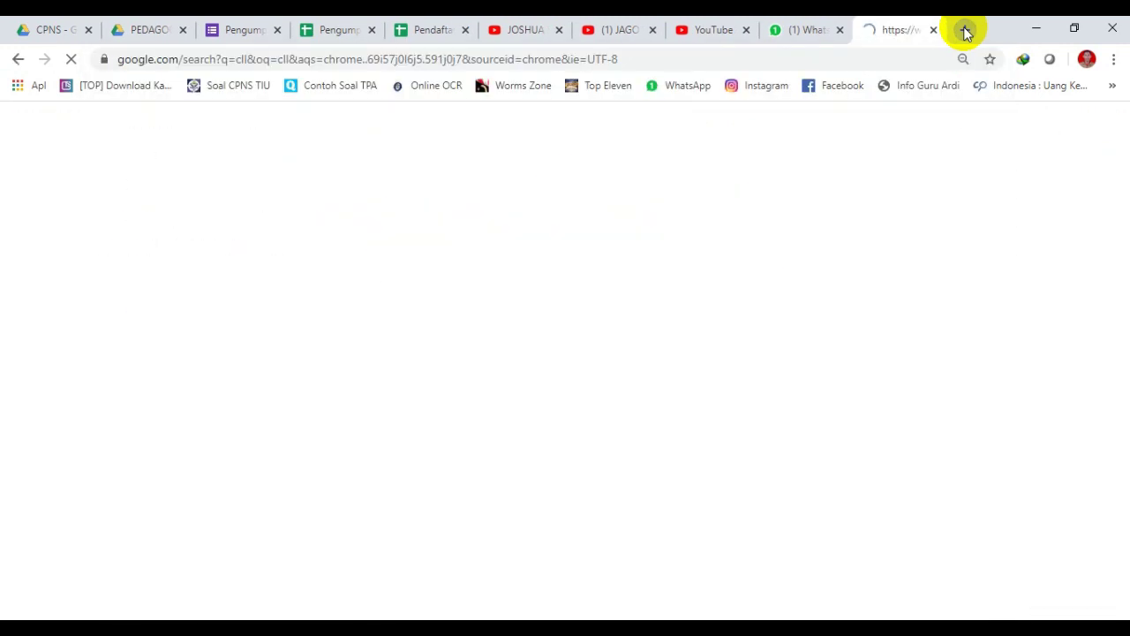
click(153, 129)
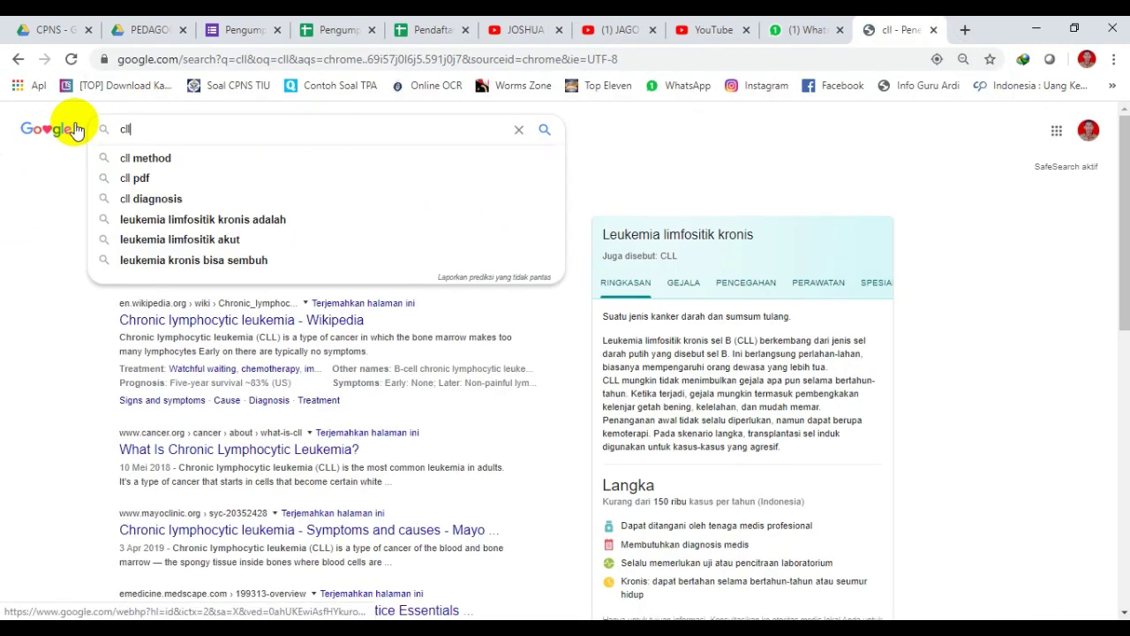
text(assroom)
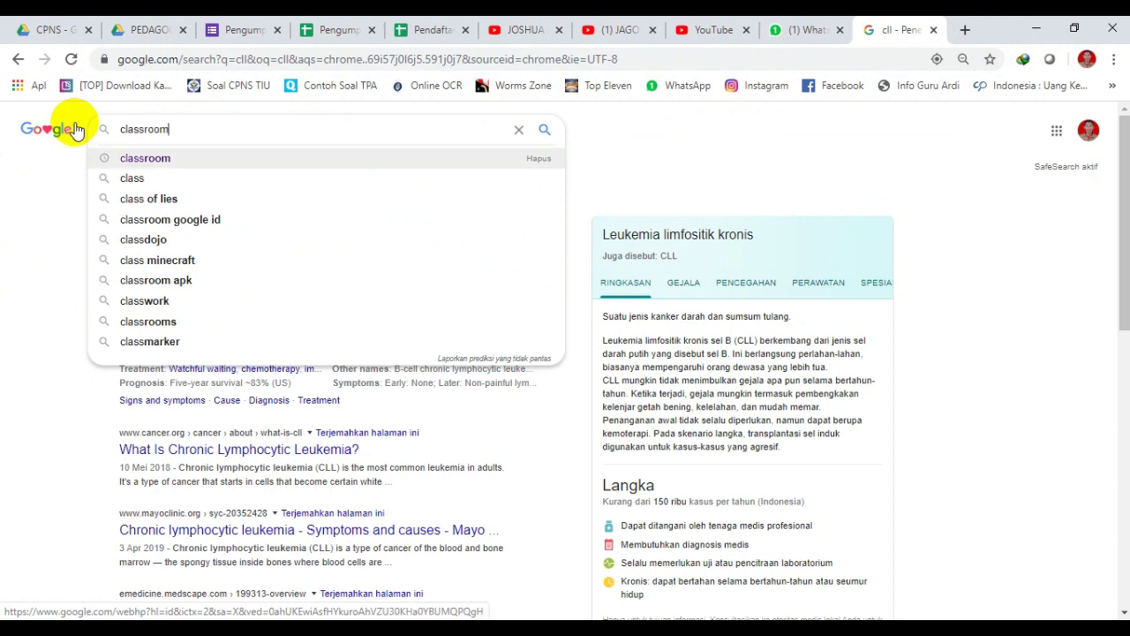
key(Return)
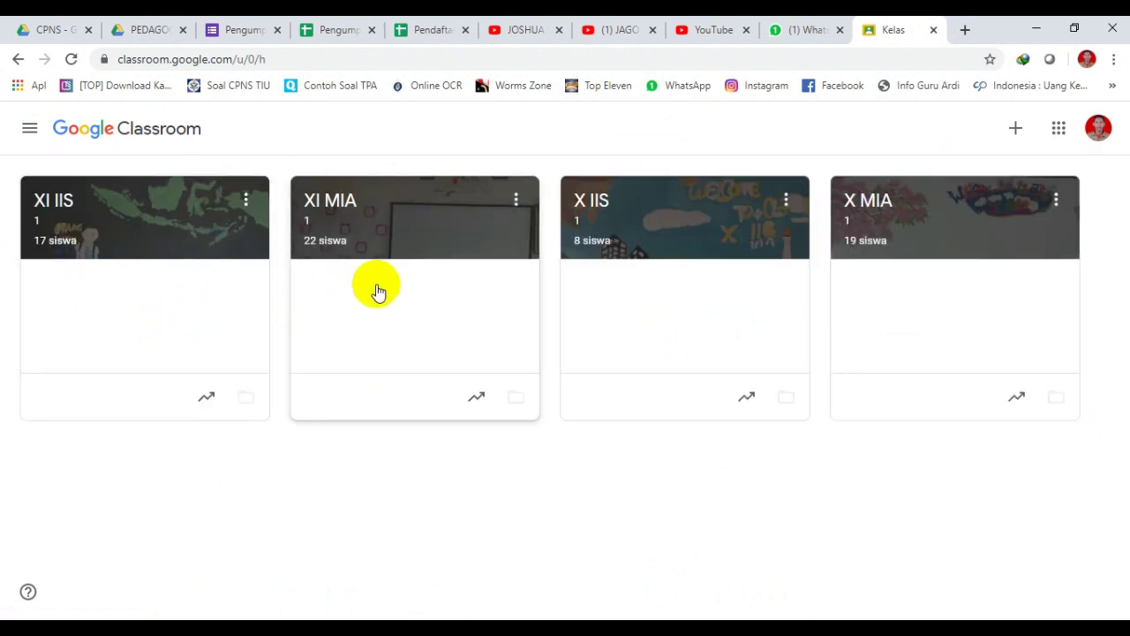
Open the XI MIA class and start a new post on its forum
click(379, 269)
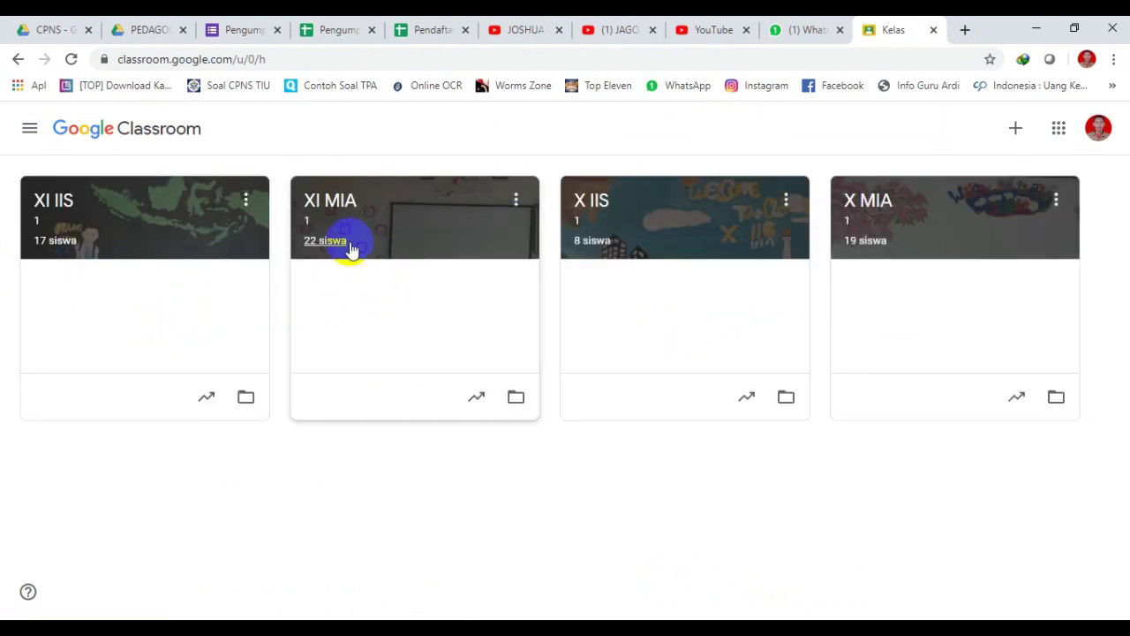
click(334, 220)
click(403, 424)
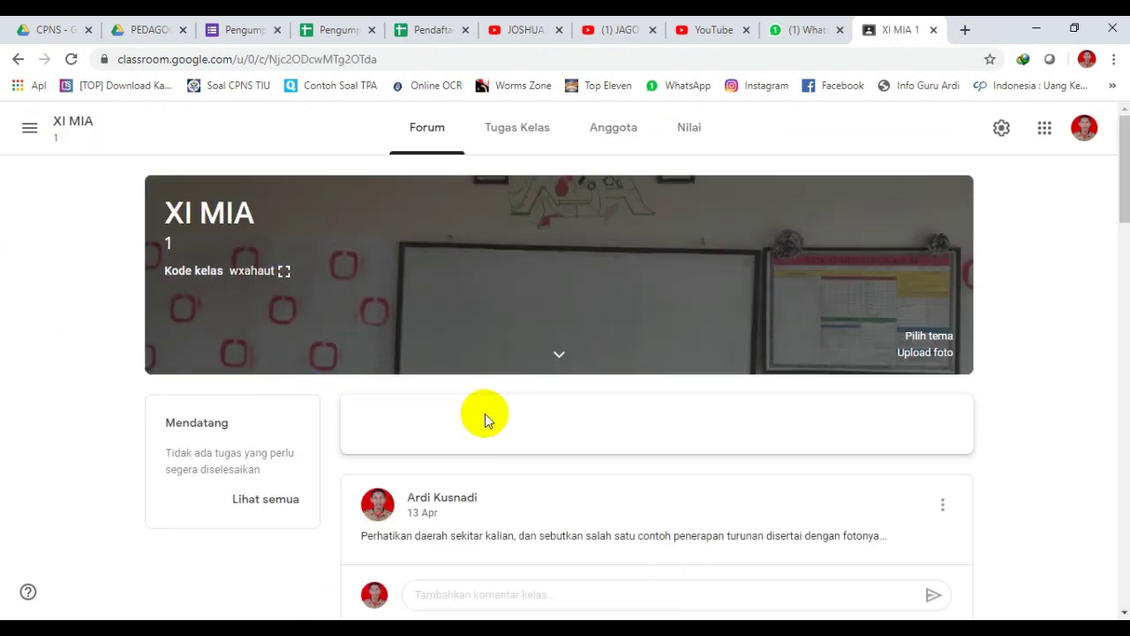
Add the XI IIS, X IIS and X MIA classes as recipients of the XI MIA post
click(469, 296)
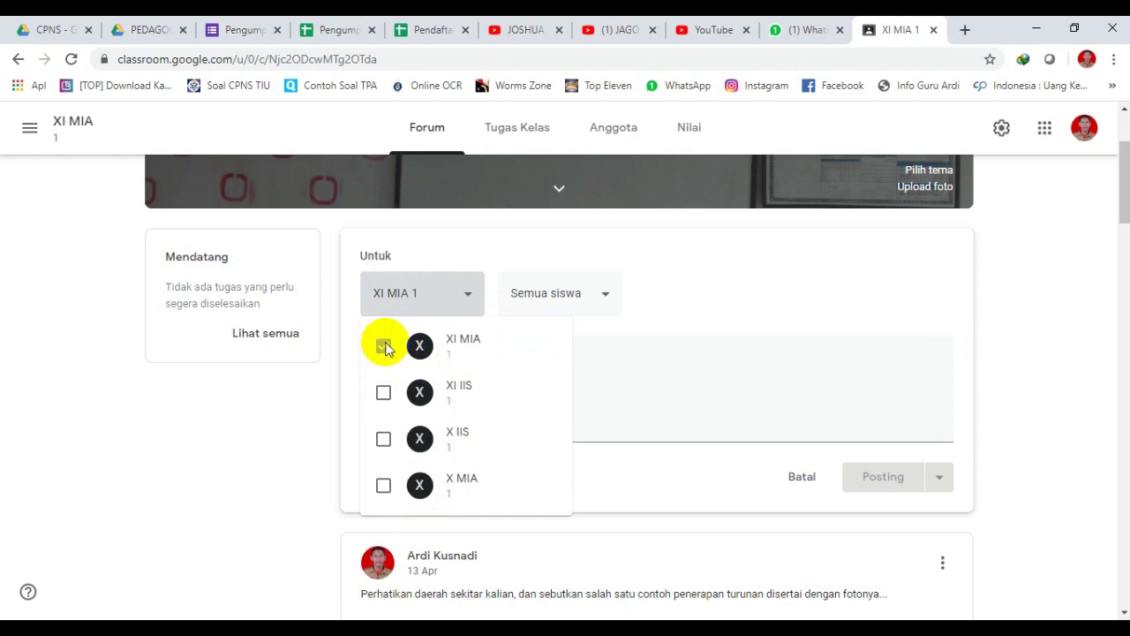
click(384, 394)
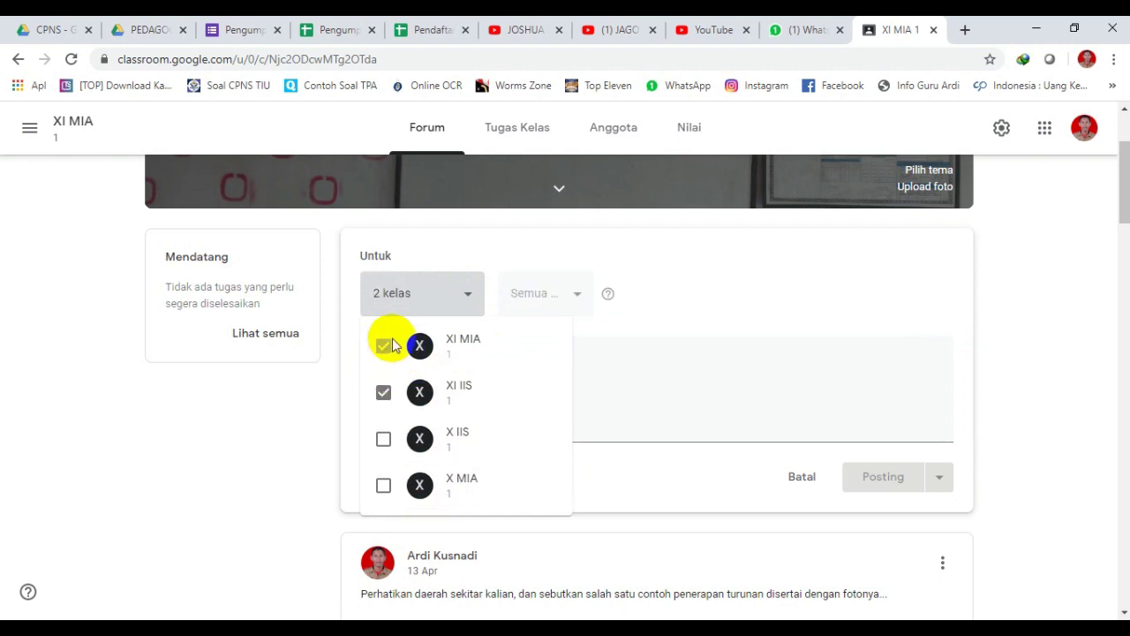
click(383, 439)
click(383, 485)
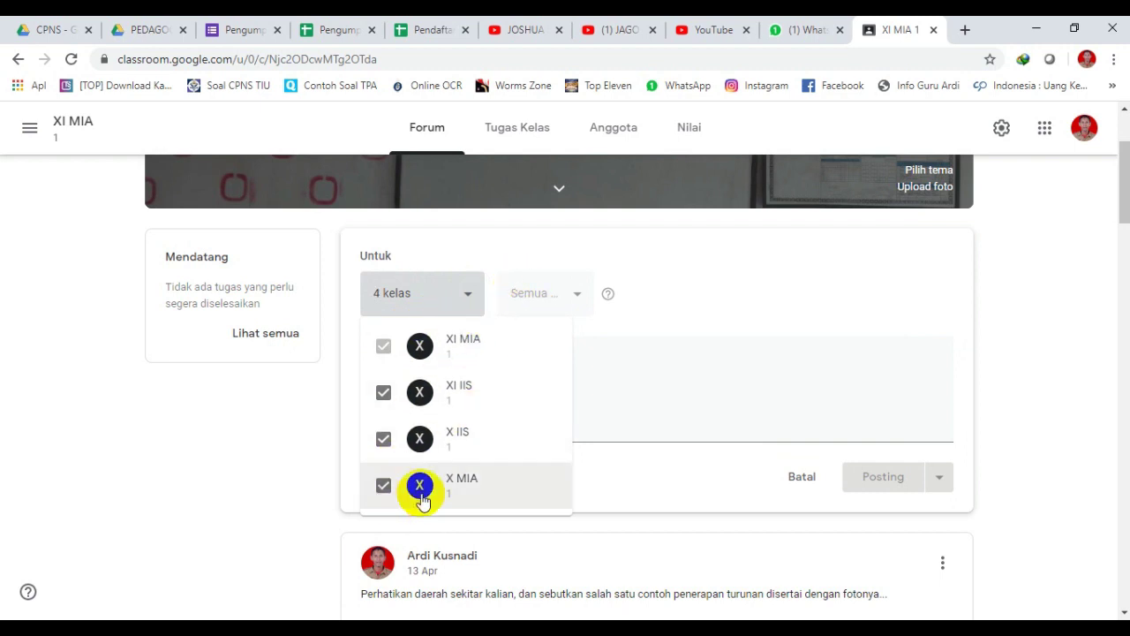
Remove X IIS and X MIA from the post's recipients and recheck the class selection
click(384, 439)
click(383, 485)
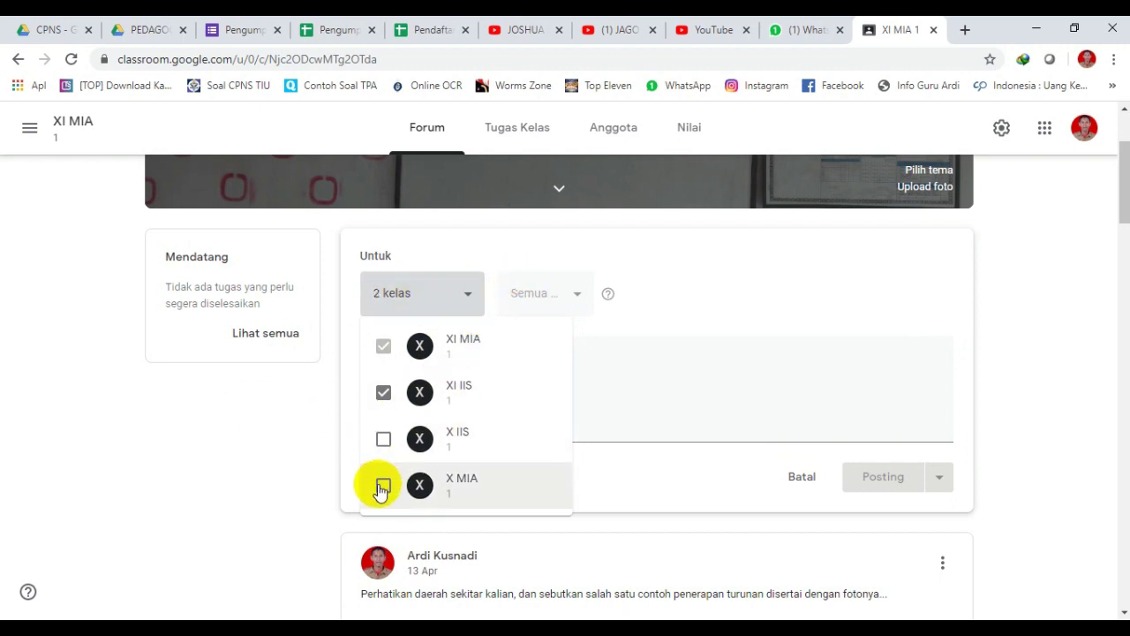
click(611, 349)
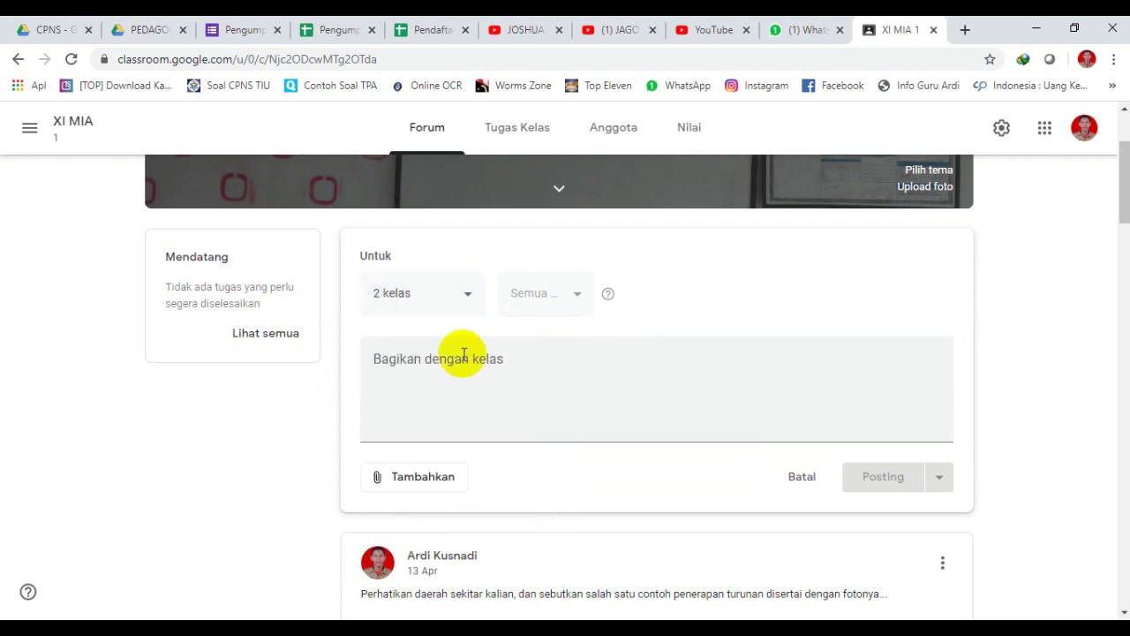
click(421, 303)
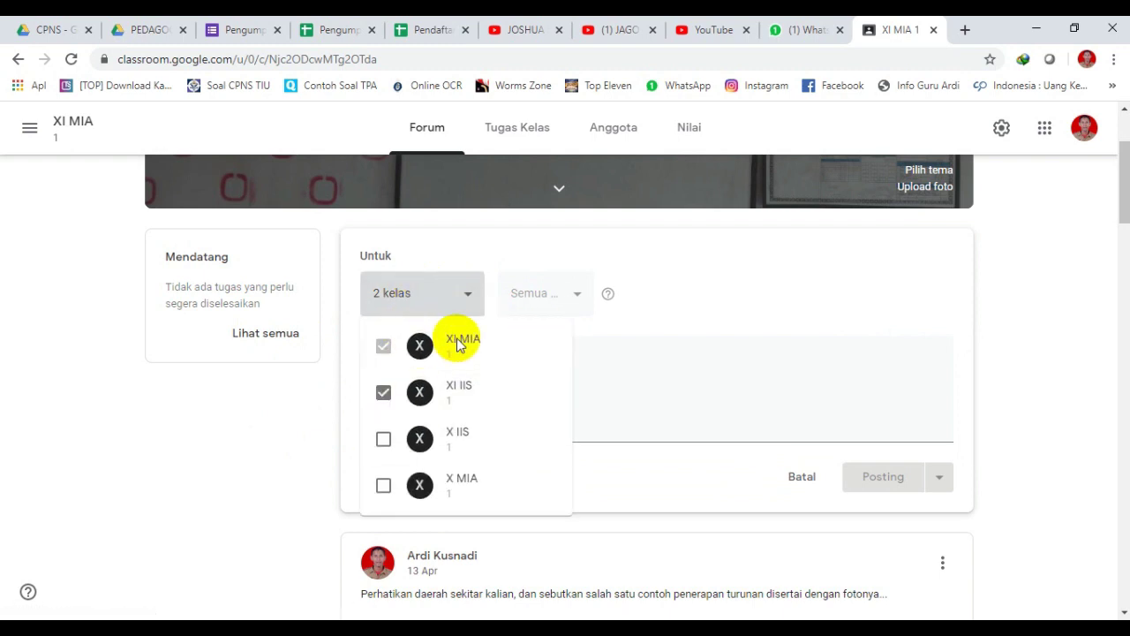
click(706, 314)
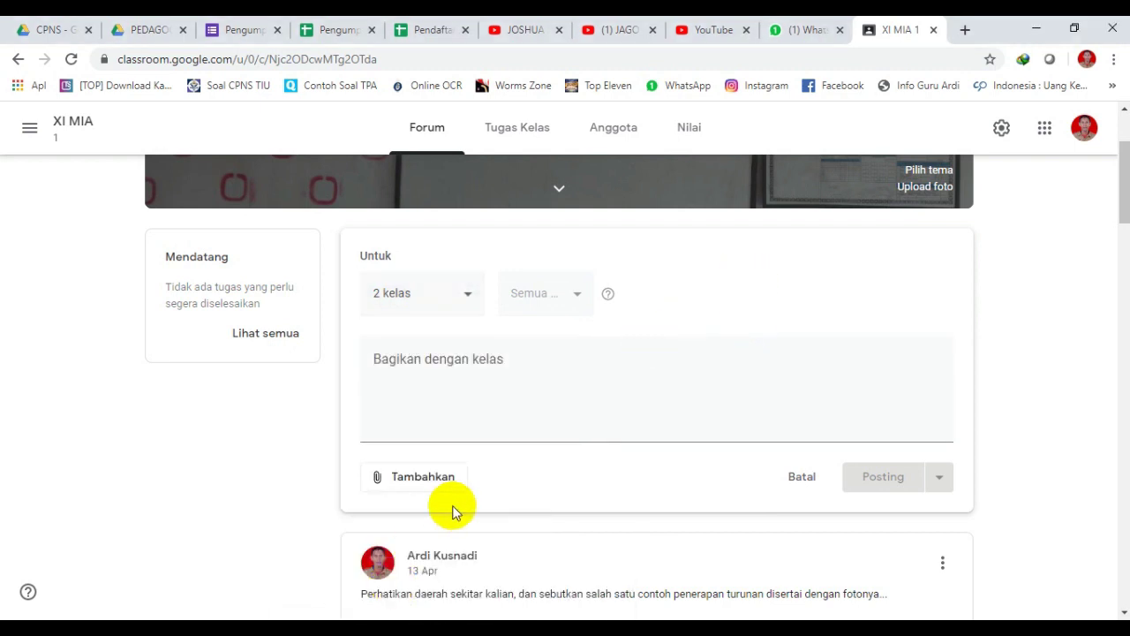
Return to the KELAS GOOGLE FORM window and start choosing a class theme photo from the computer
click(524, 560)
scroll(923, 303, up, 2)
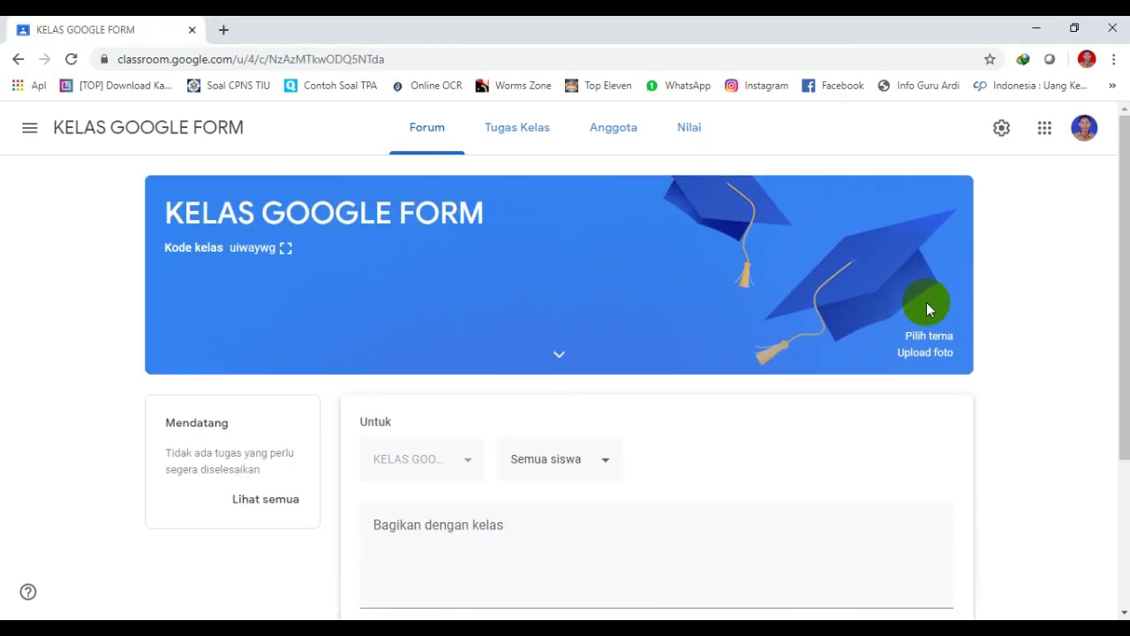
click(925, 353)
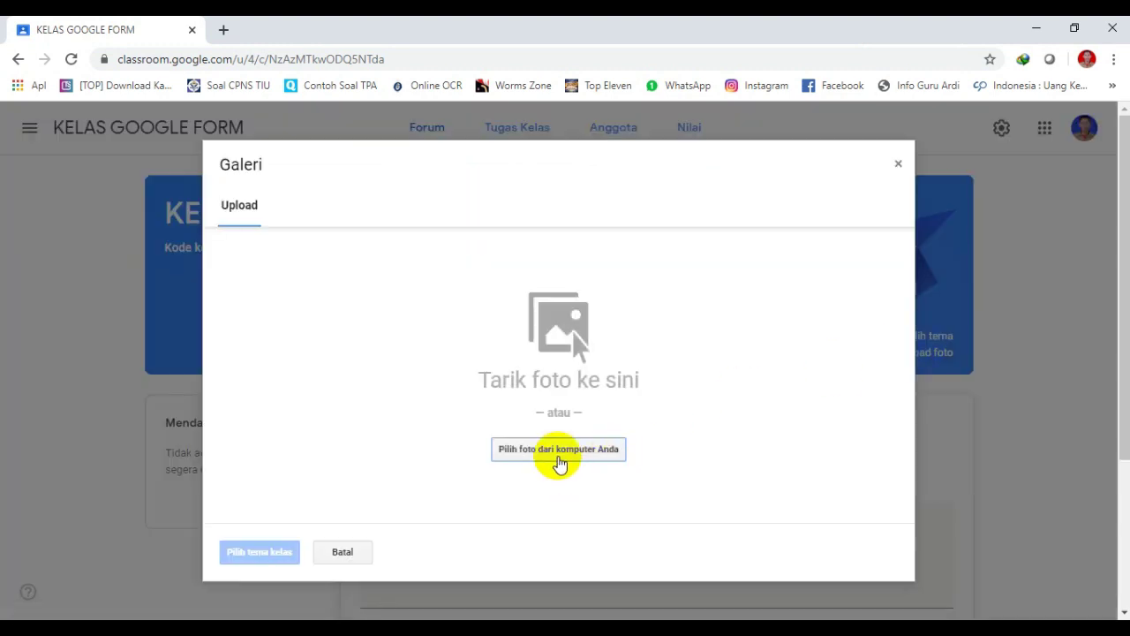
click(560, 459)
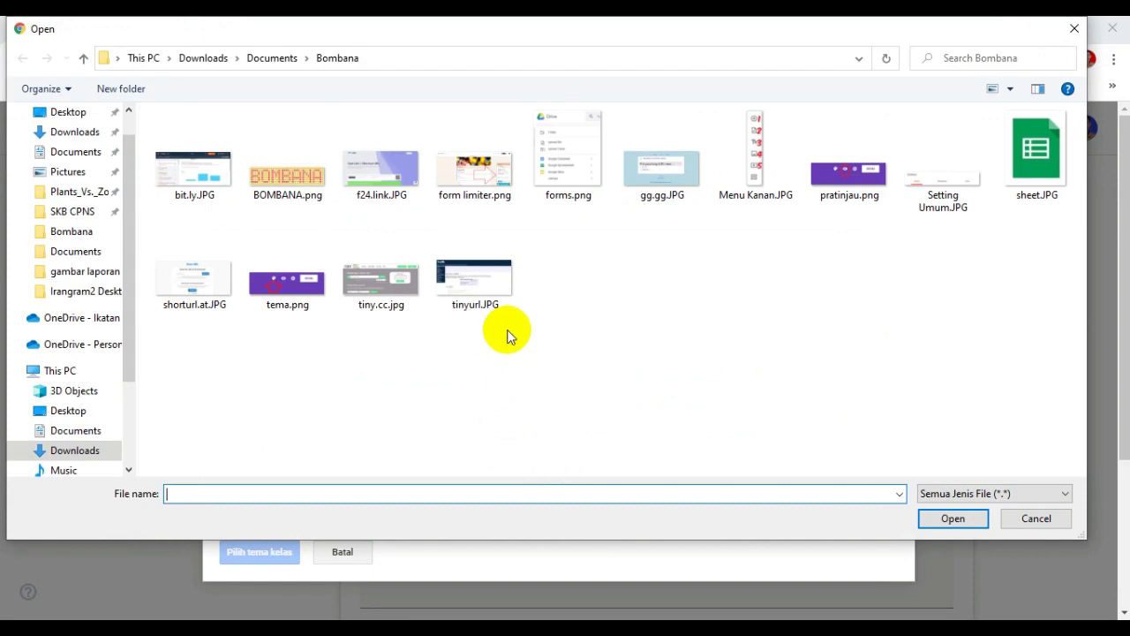
Upload Google Form KKU.jpg from the Irangram2 Desktop folder in Downloads as the theme photo
click(260, 62)
click(206, 58)
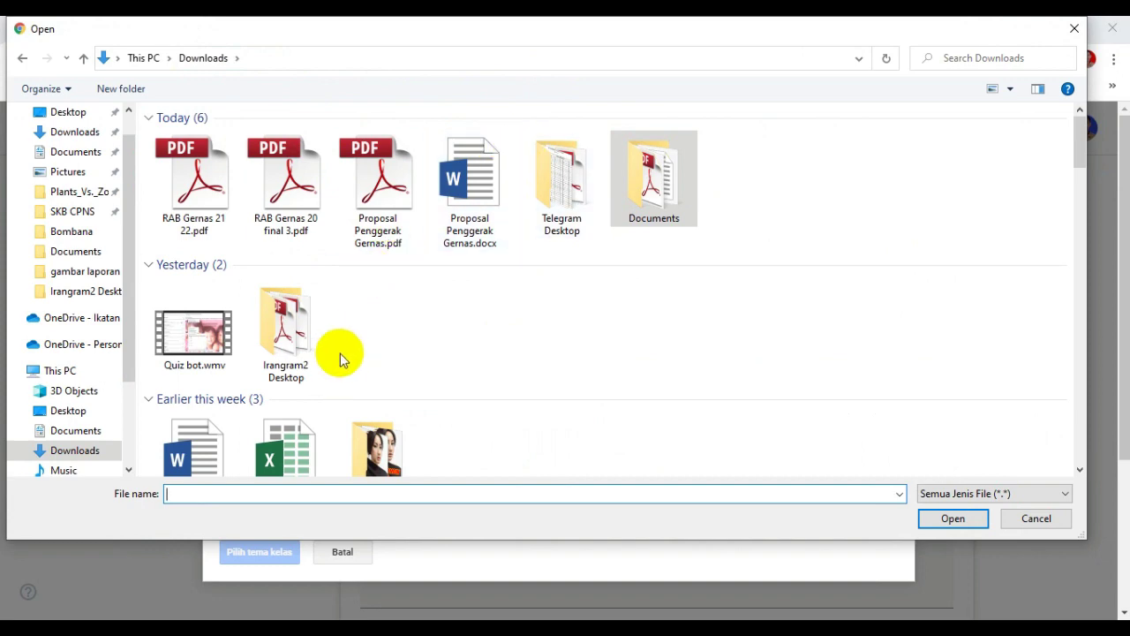
click(312, 327)
double_click(314, 331)
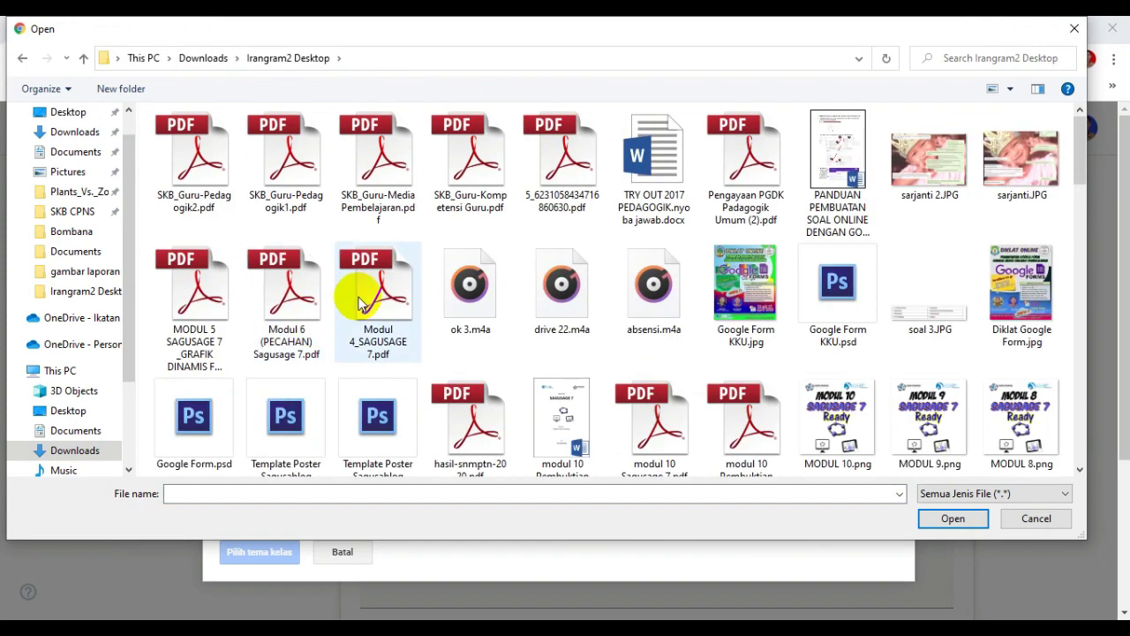
double_click(728, 269)
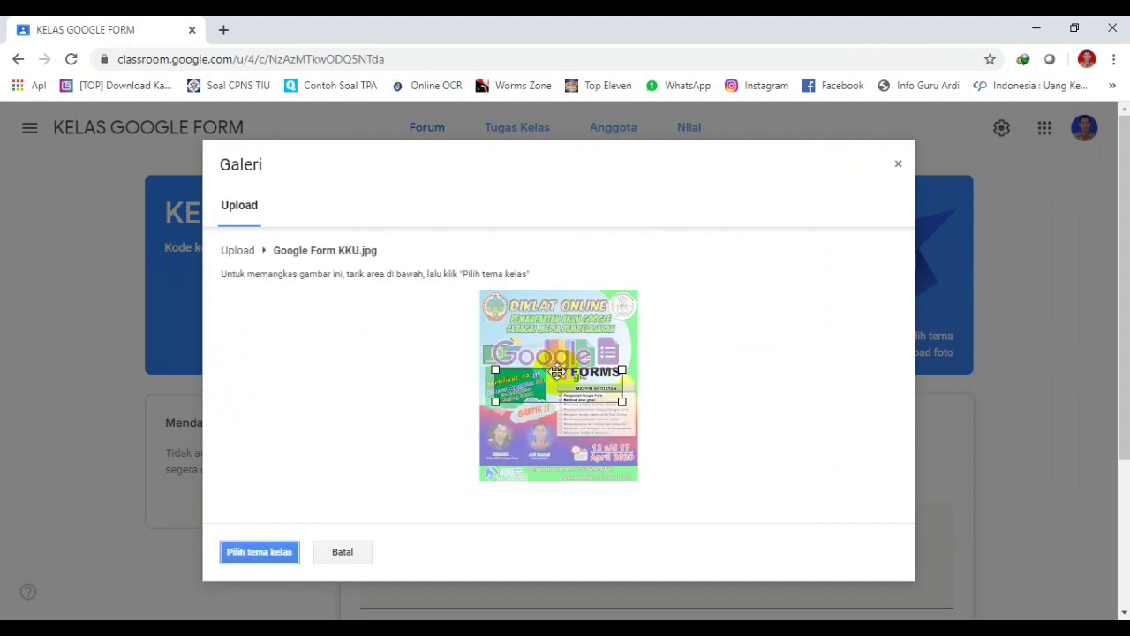
Move and enlarge the crop area over the Google Forms logo and apply the photo as the class theme
drag(558, 369, 544, 344)
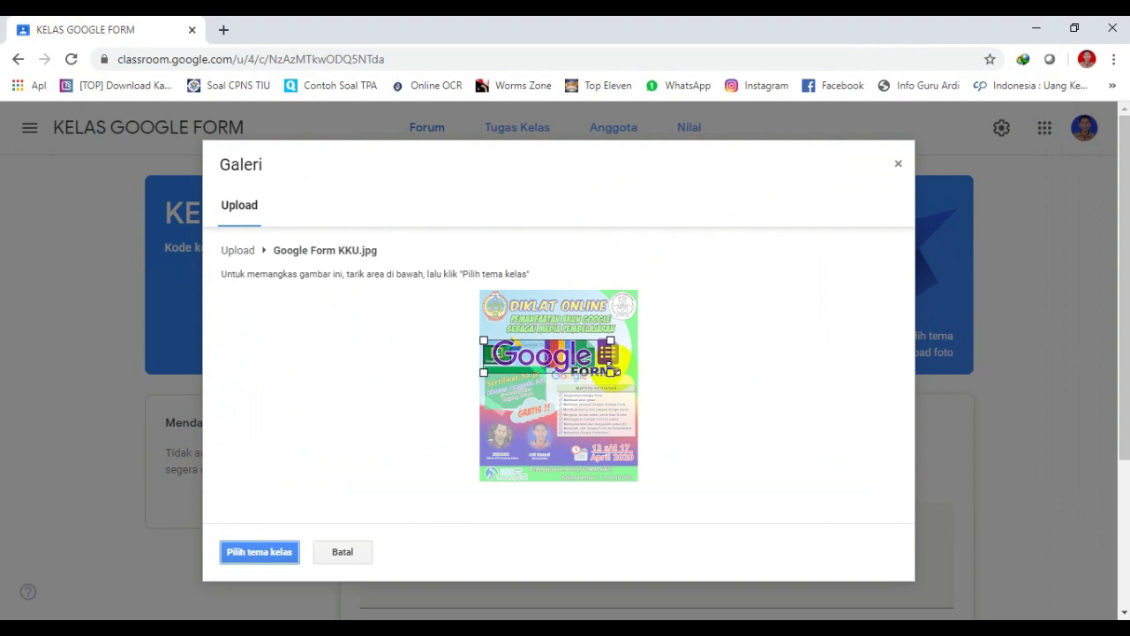
drag(611, 372, 686, 397)
drag(605, 362, 604, 358)
click(259, 551)
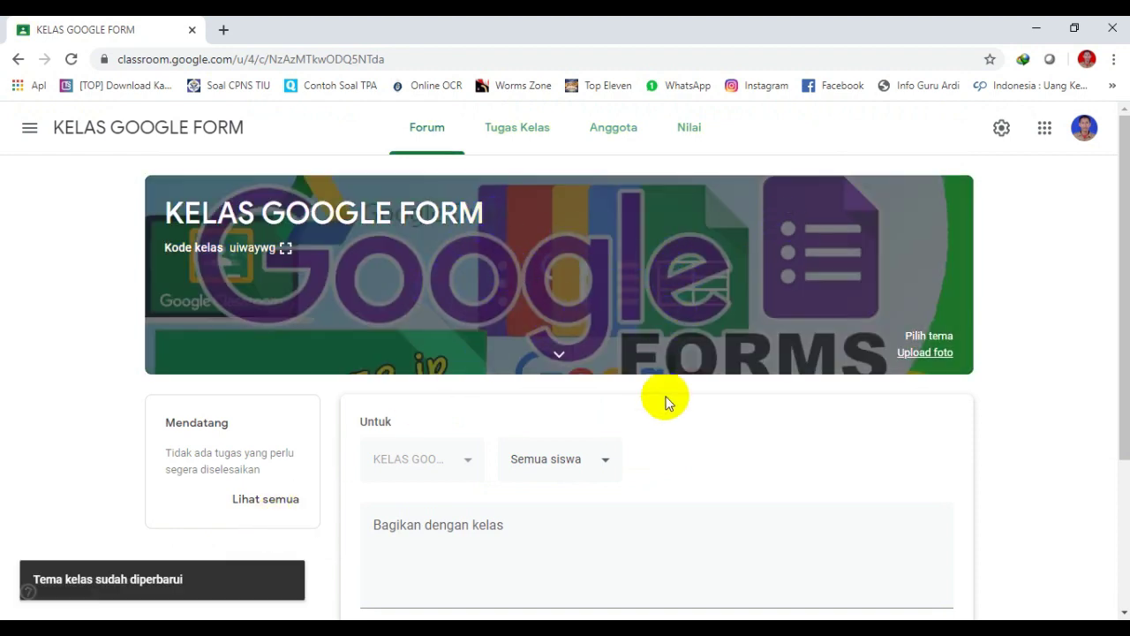
scroll(528, 421, down, 2)
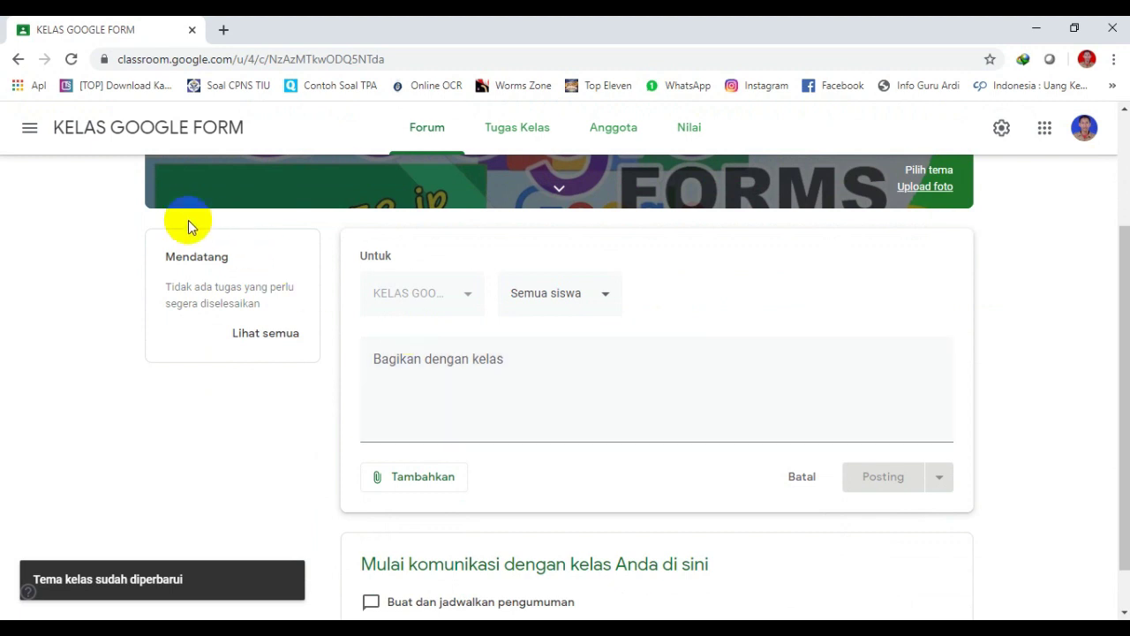
click(29, 127)
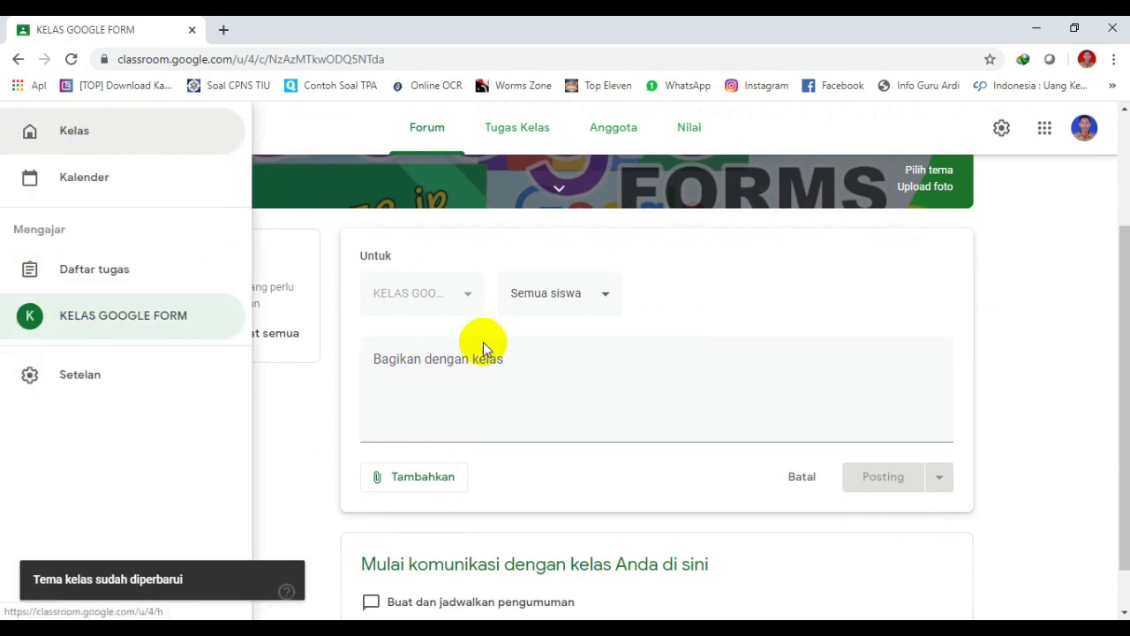
click(512, 334)
scroll(580, 333, up, 2)
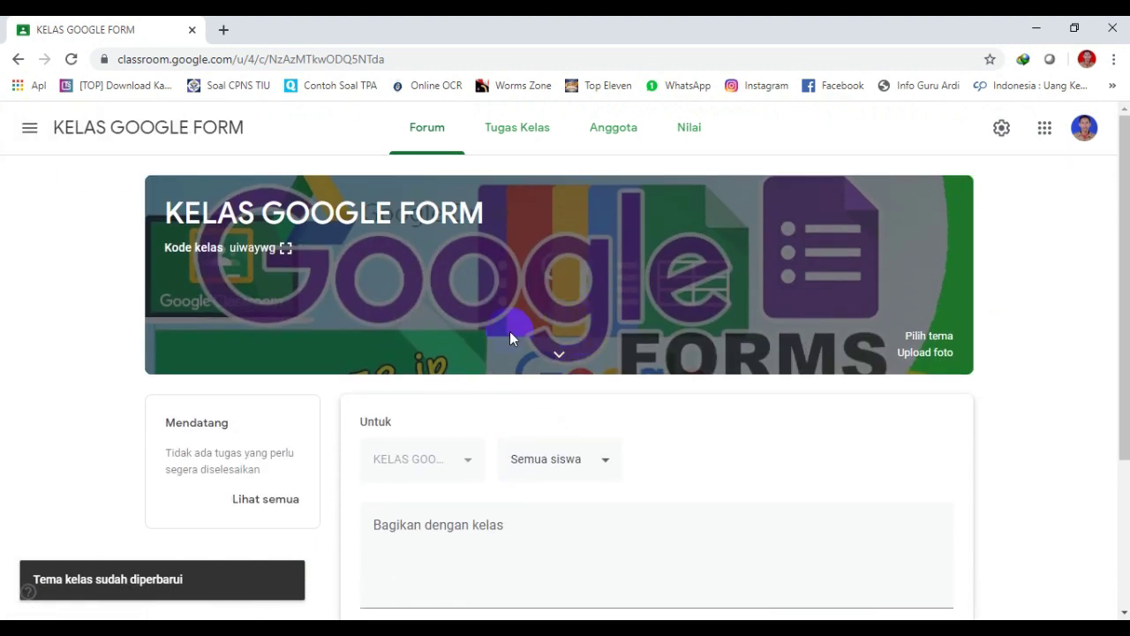
In the class's classwork, look through a new assignment's title, instructions and file creation options, and close it without posting
click(516, 140)
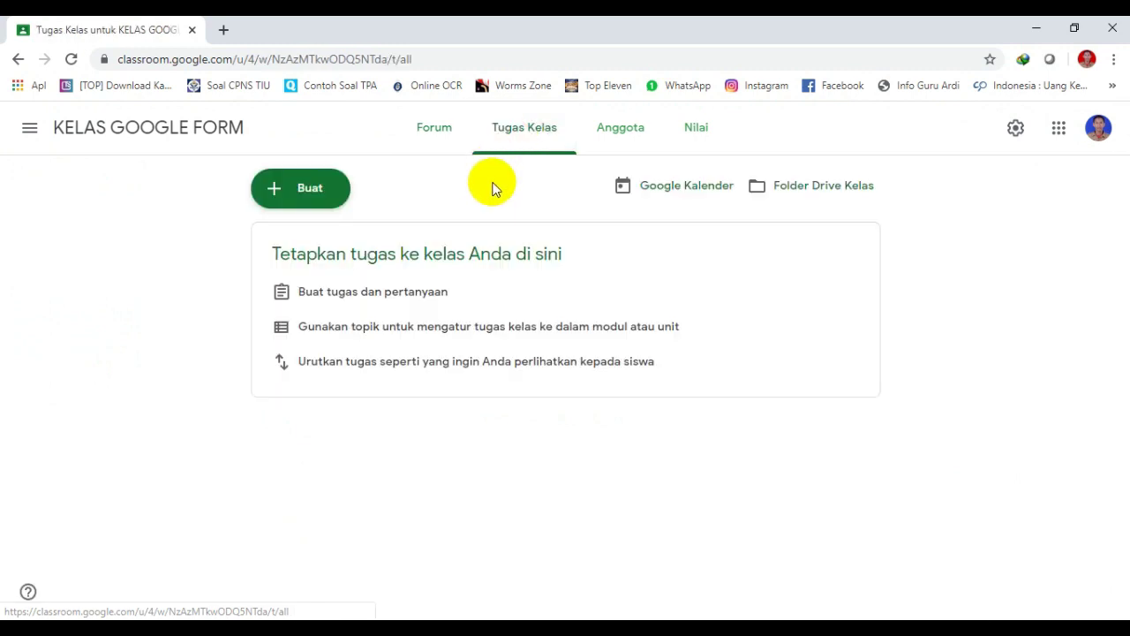
click(338, 190)
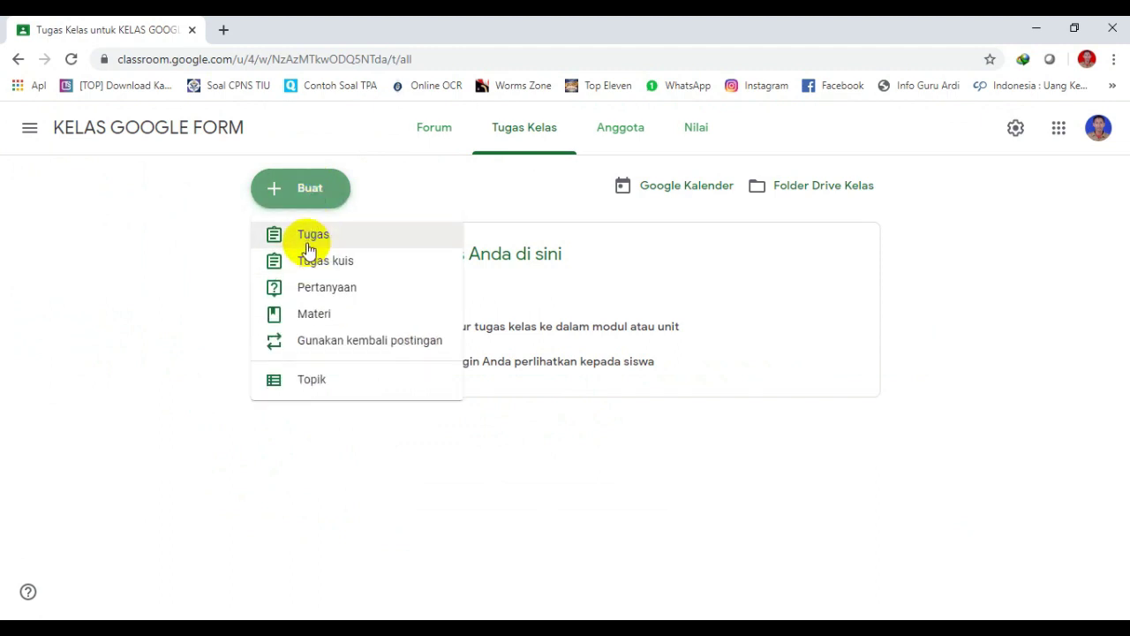
click(308, 243)
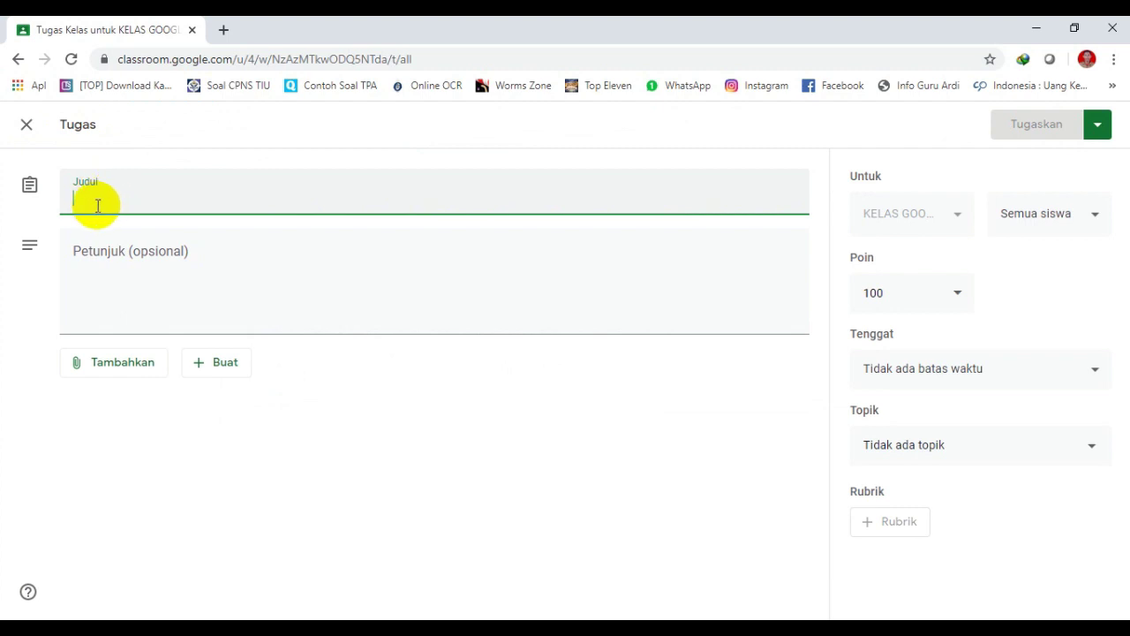
click(96, 273)
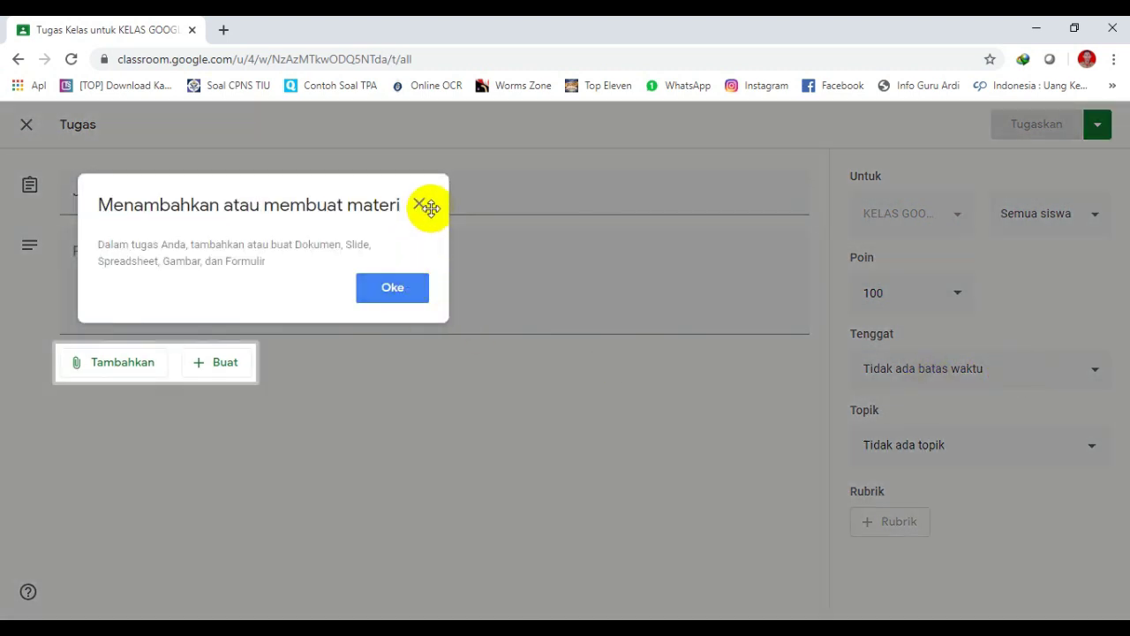
click(426, 205)
click(204, 364)
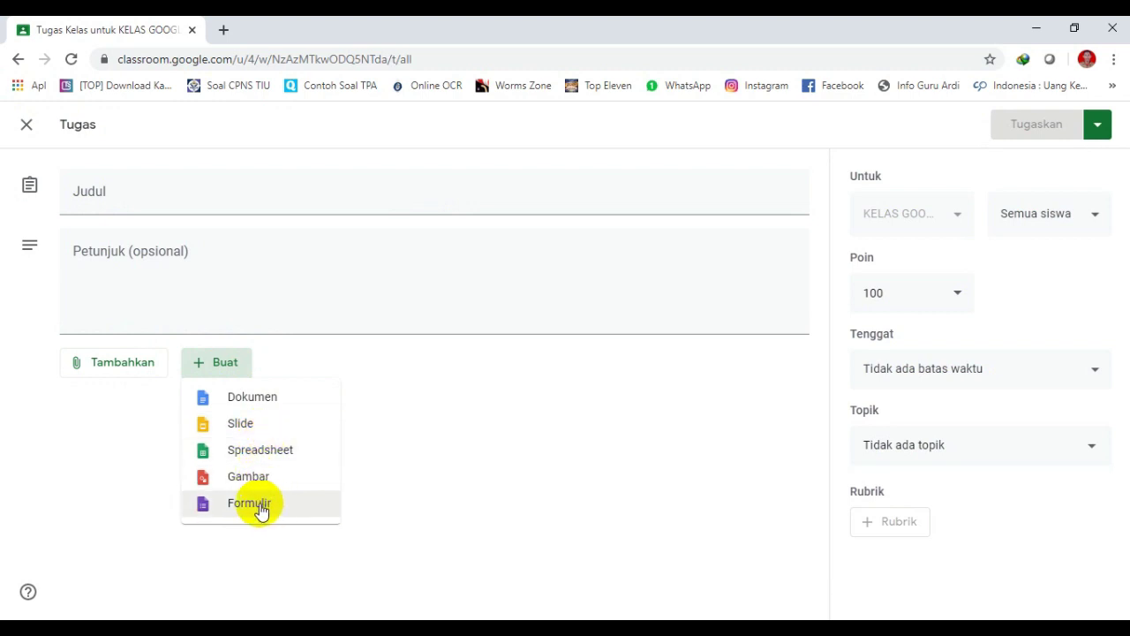
click(25, 128)
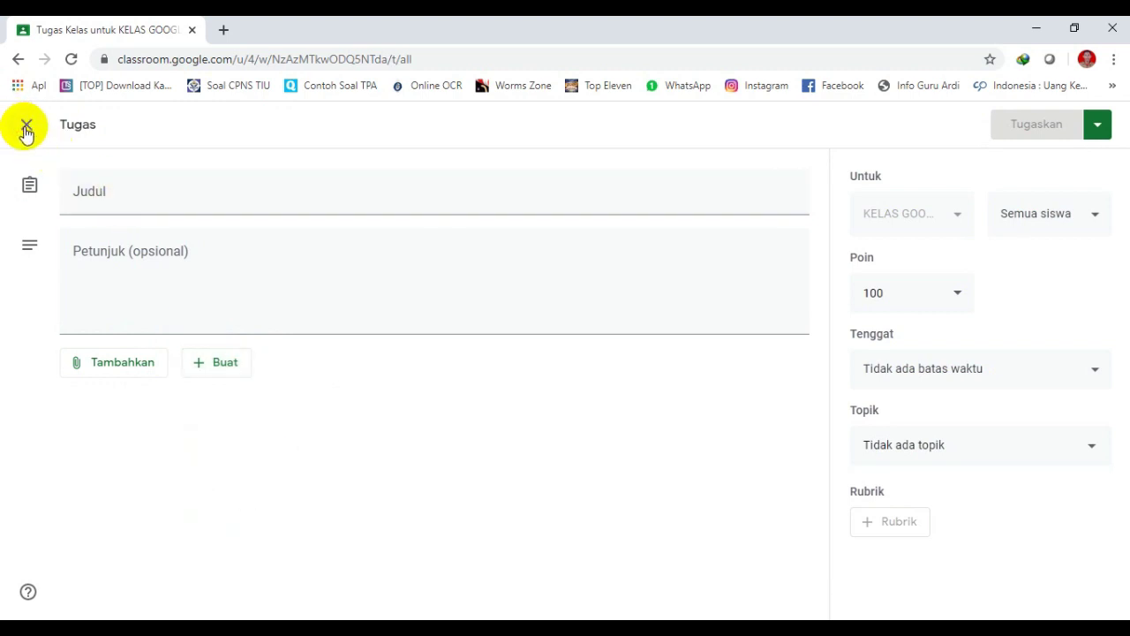
click(25, 131)
Start a quiz assignment with its attached Blank Quiz form and dismiss the rubric tip
click(304, 192)
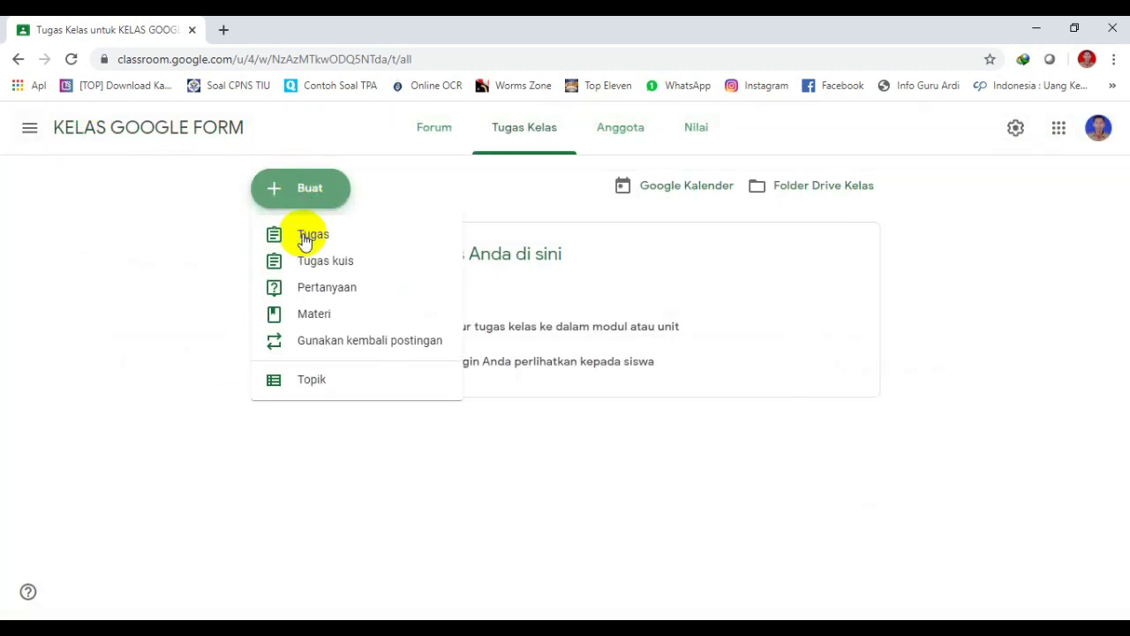
click(306, 262)
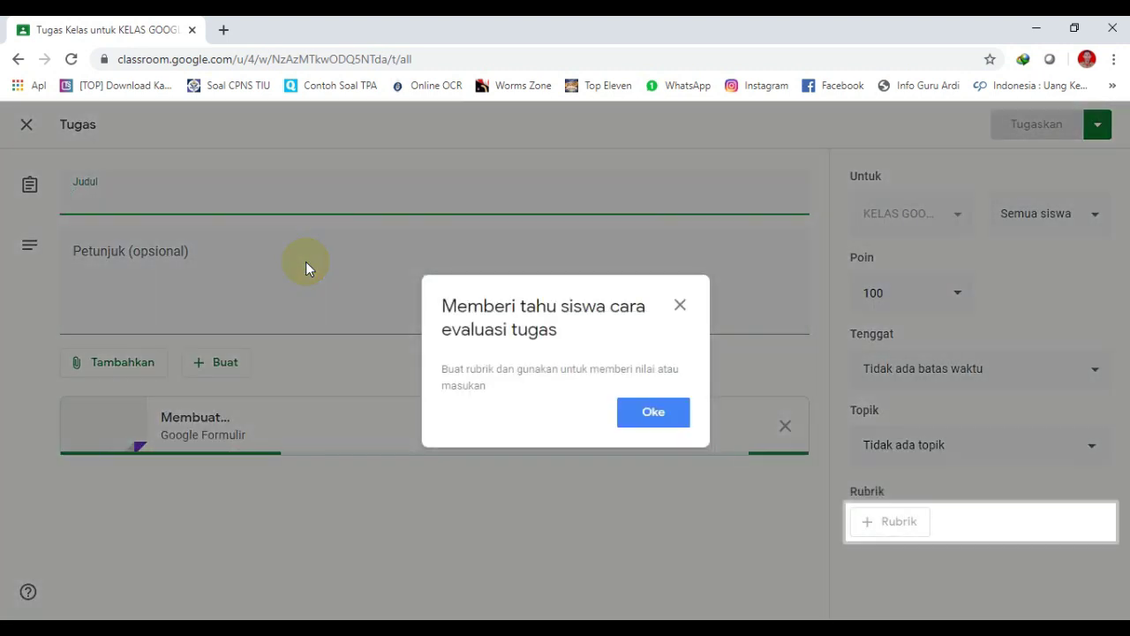
click(680, 305)
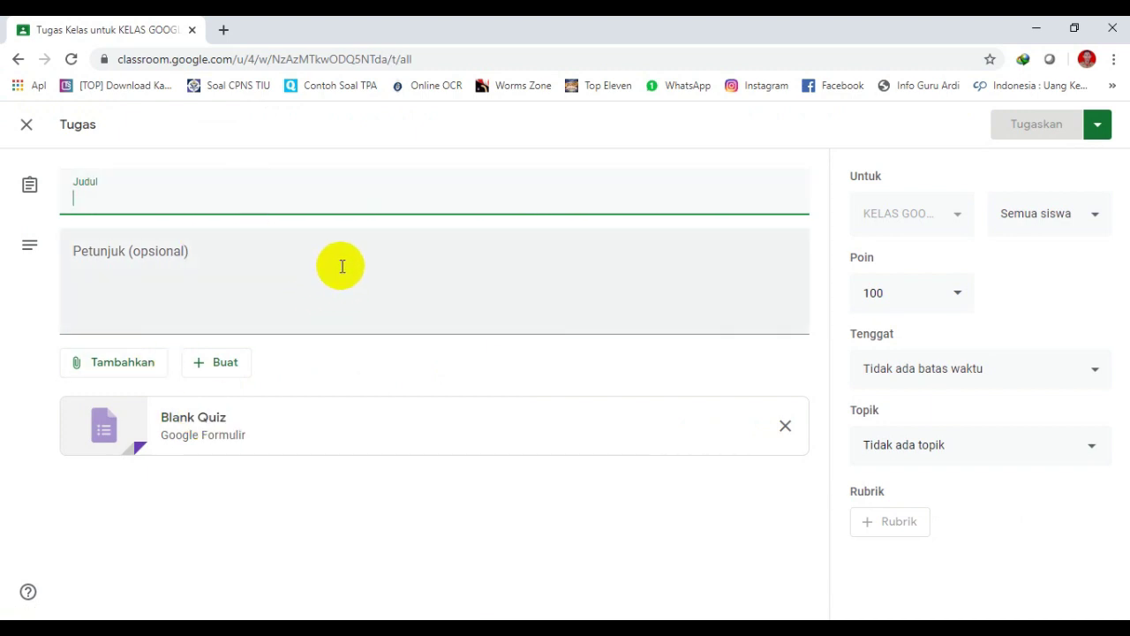
click(175, 420)
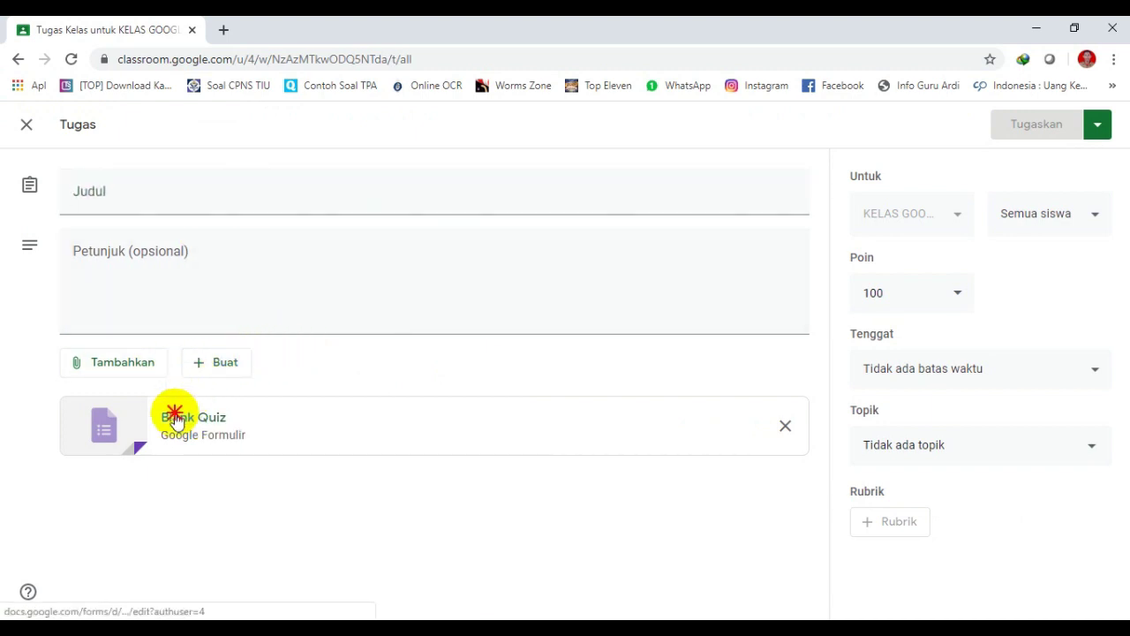
Create a new Google Form from the assignment and import all questions from the SOAL PAS form into it
click(225, 365)
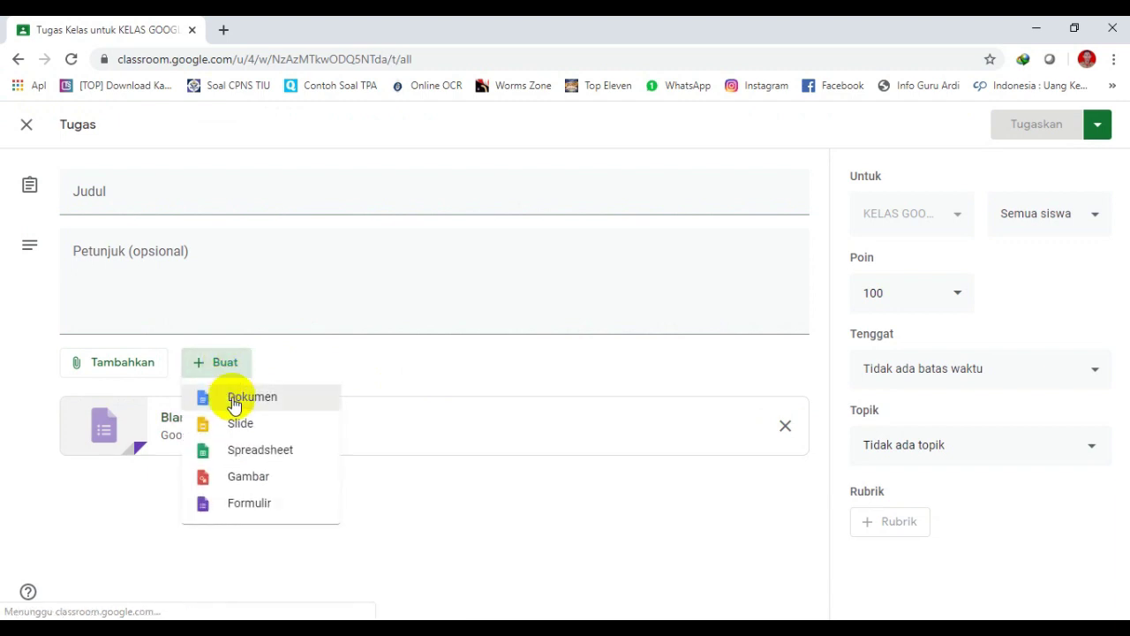
click(240, 502)
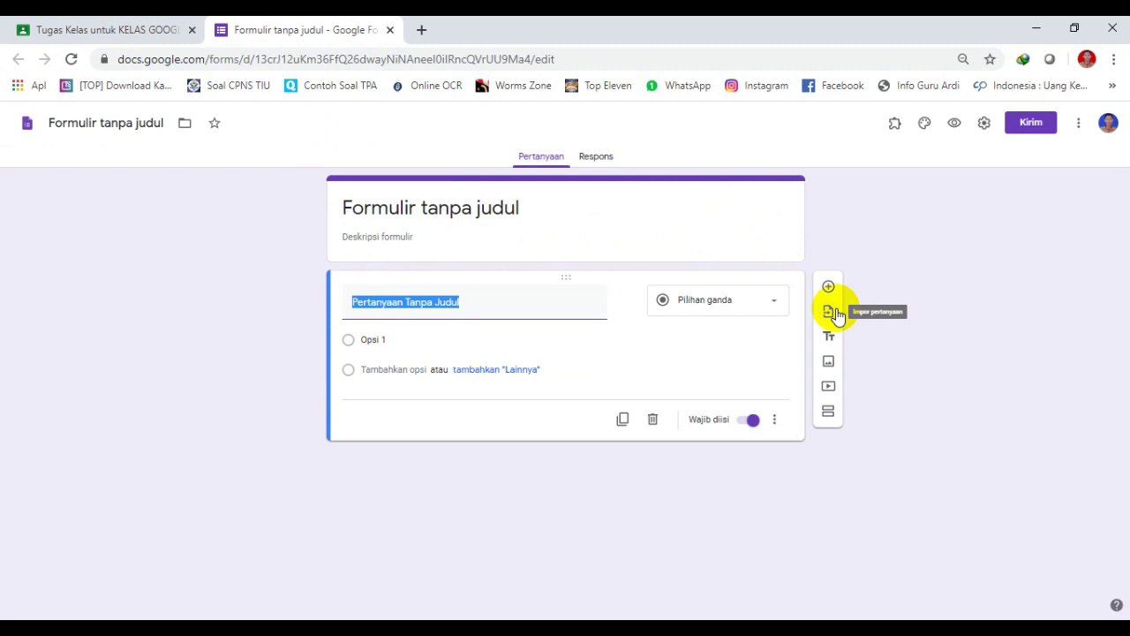
click(835, 311)
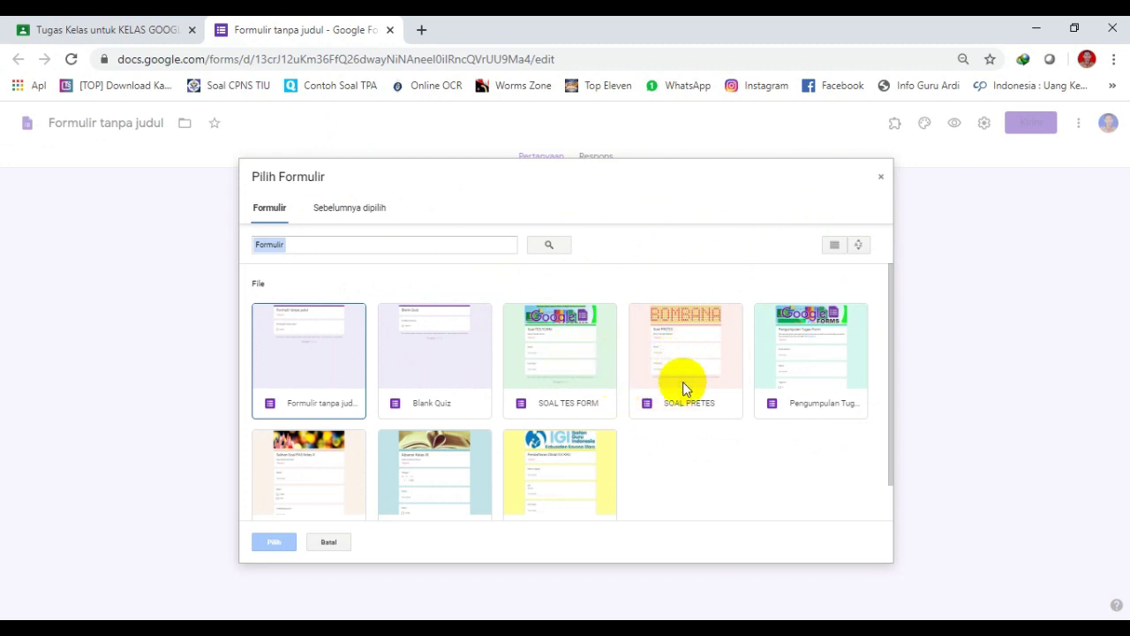
scroll(686, 415, down, 1)
double_click(323, 428)
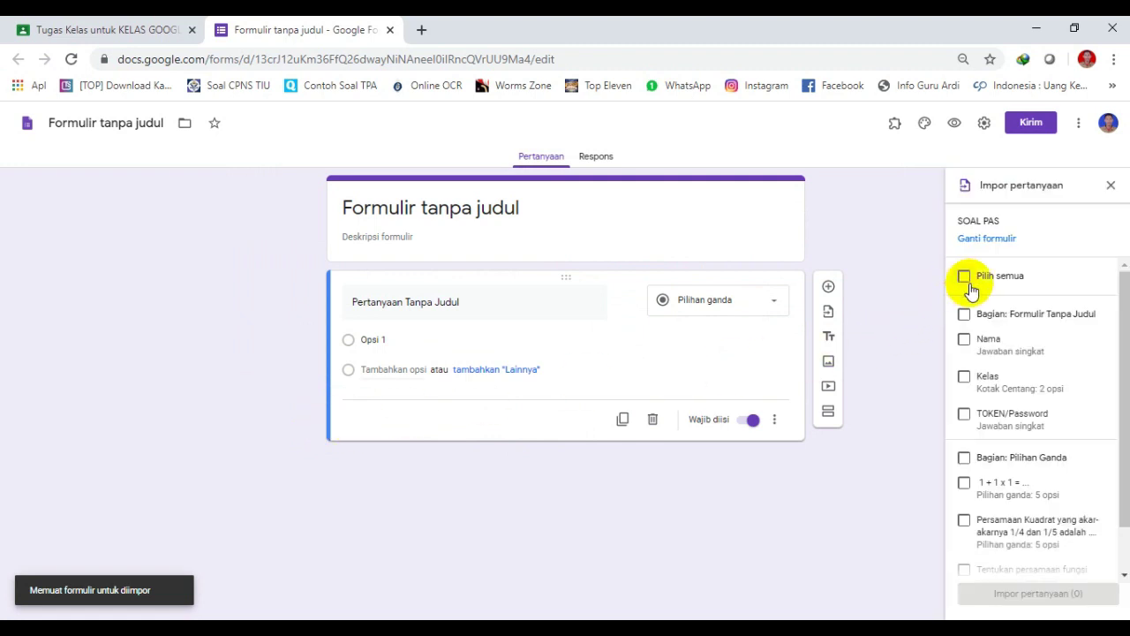
click(964, 276)
click(989, 594)
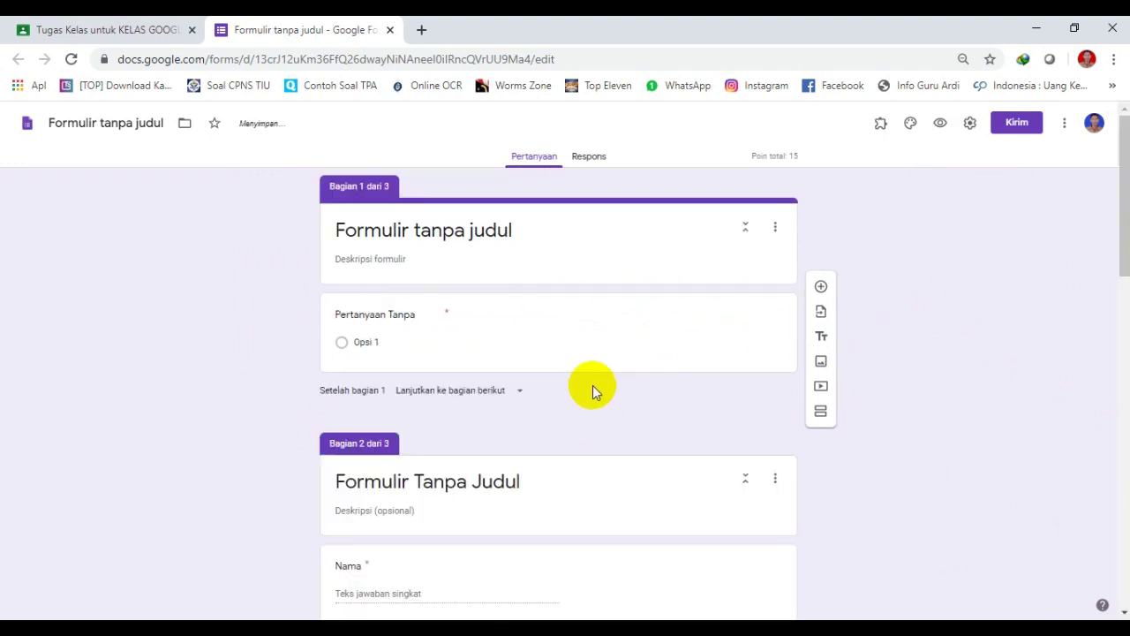
Delete the form's first section containing the untitled question and review the imported sections
scroll(593, 385, down, 4)
scroll(579, 284, down, 3)
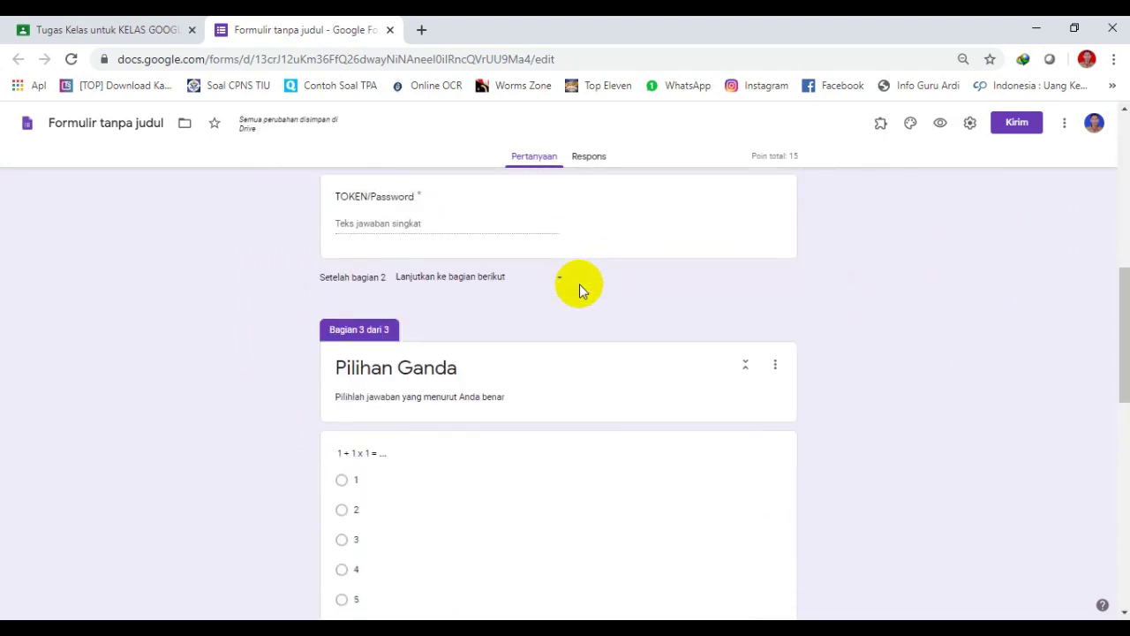
scroll(579, 283, up, 7)
click(775, 229)
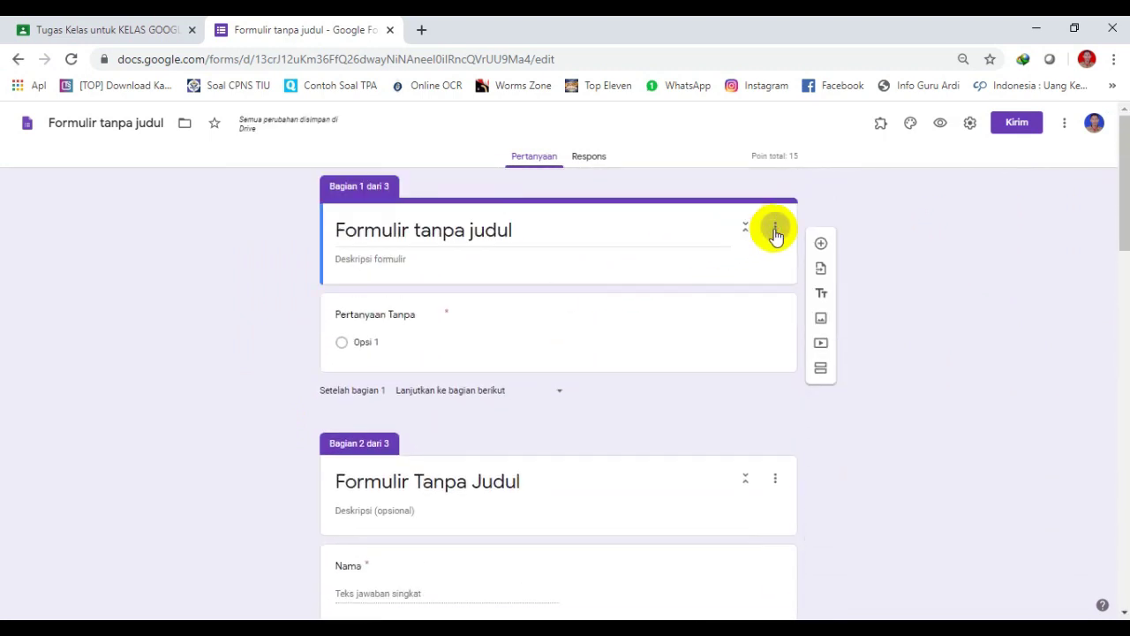
click(797, 321)
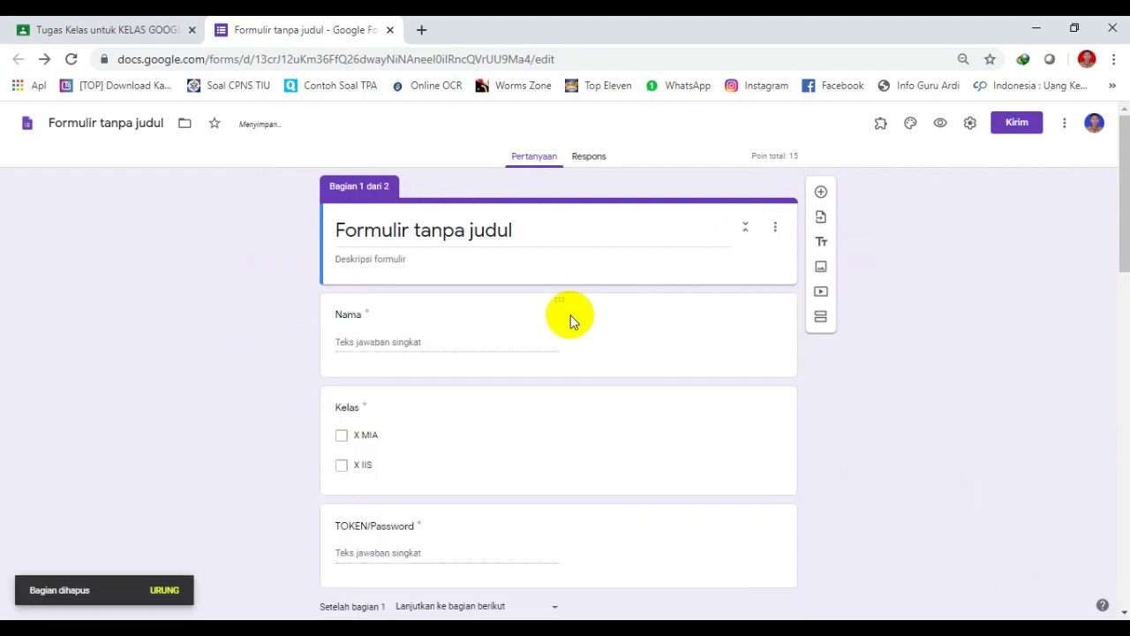
scroll(565, 300, down, 10)
scroll(554, 294, up, 12)
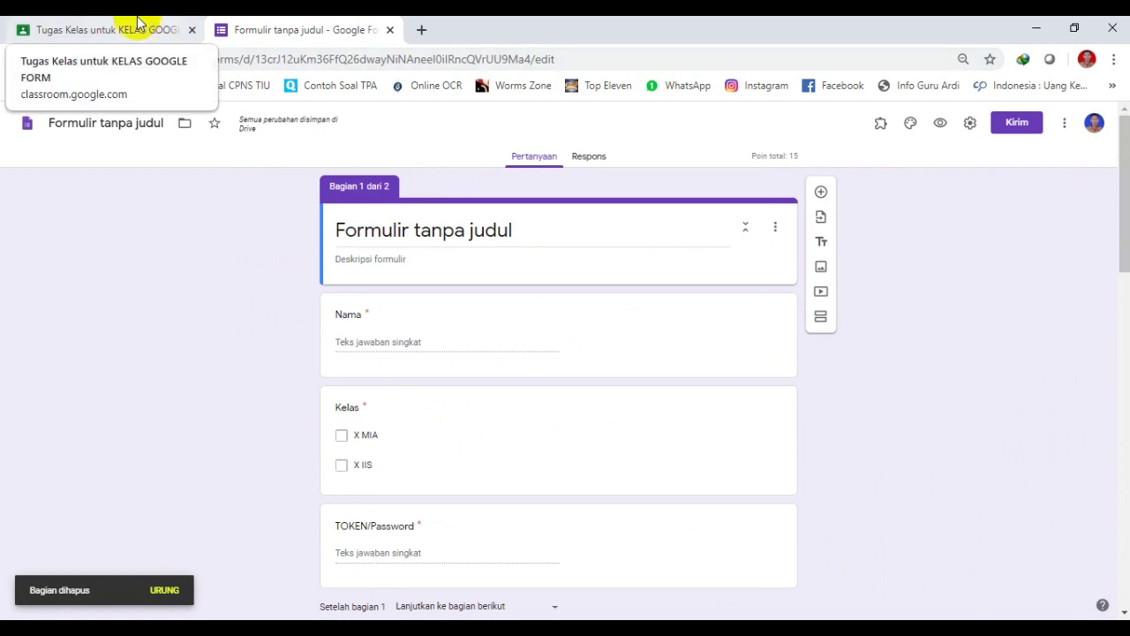
Return to the assignment in Classroom, remove the Blank Quiz attachment and go through the title and instructions fields
click(138, 22)
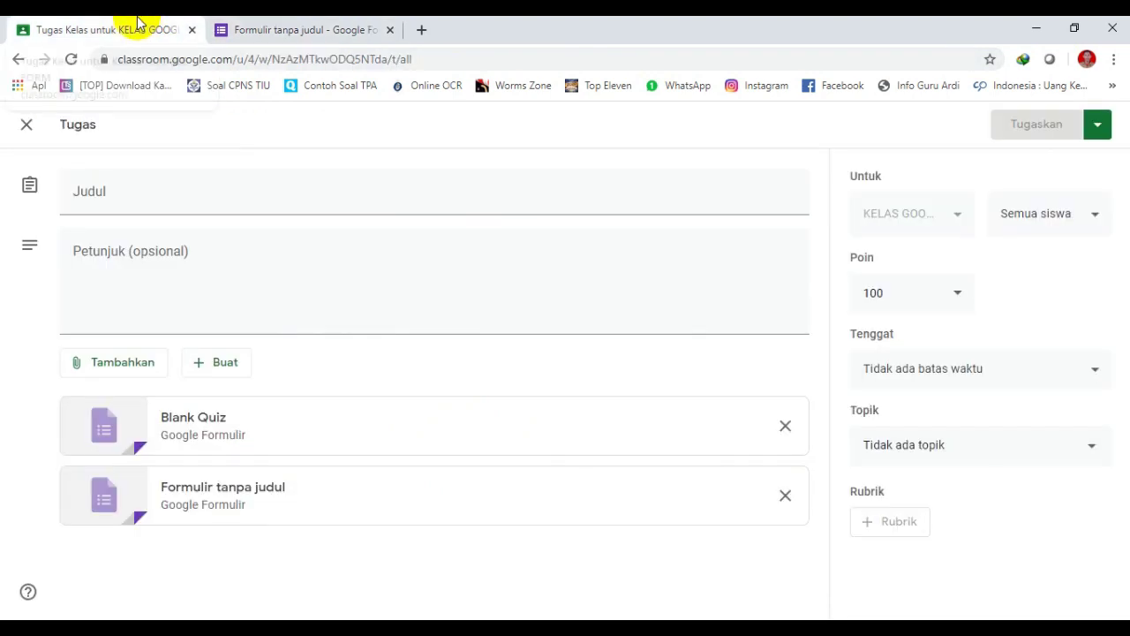
click(785, 426)
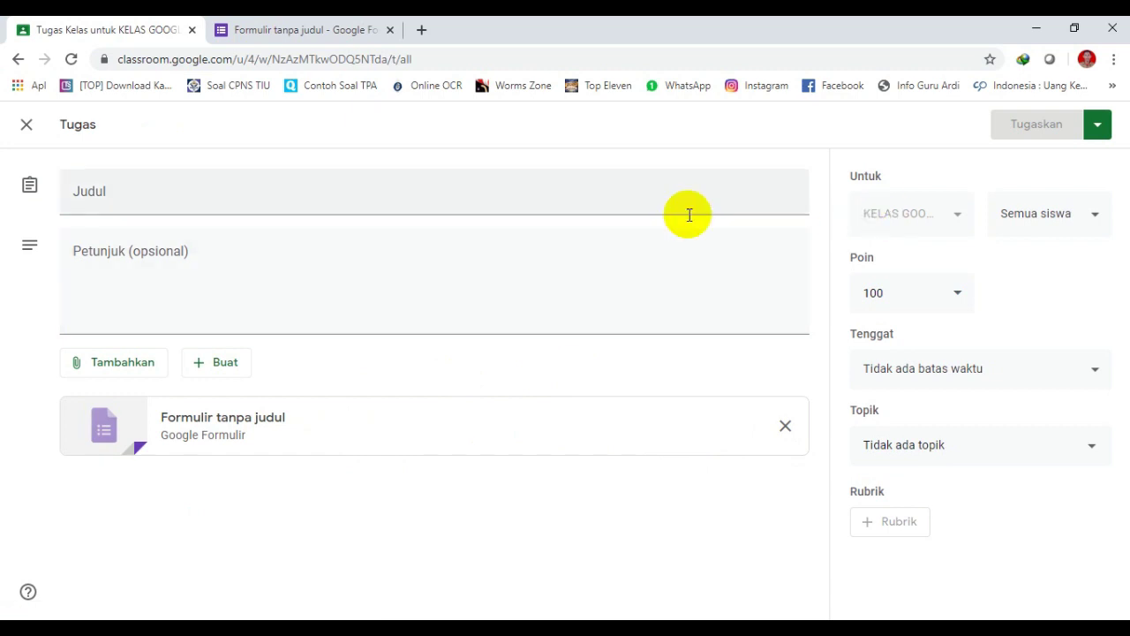
click(191, 196)
click(139, 276)
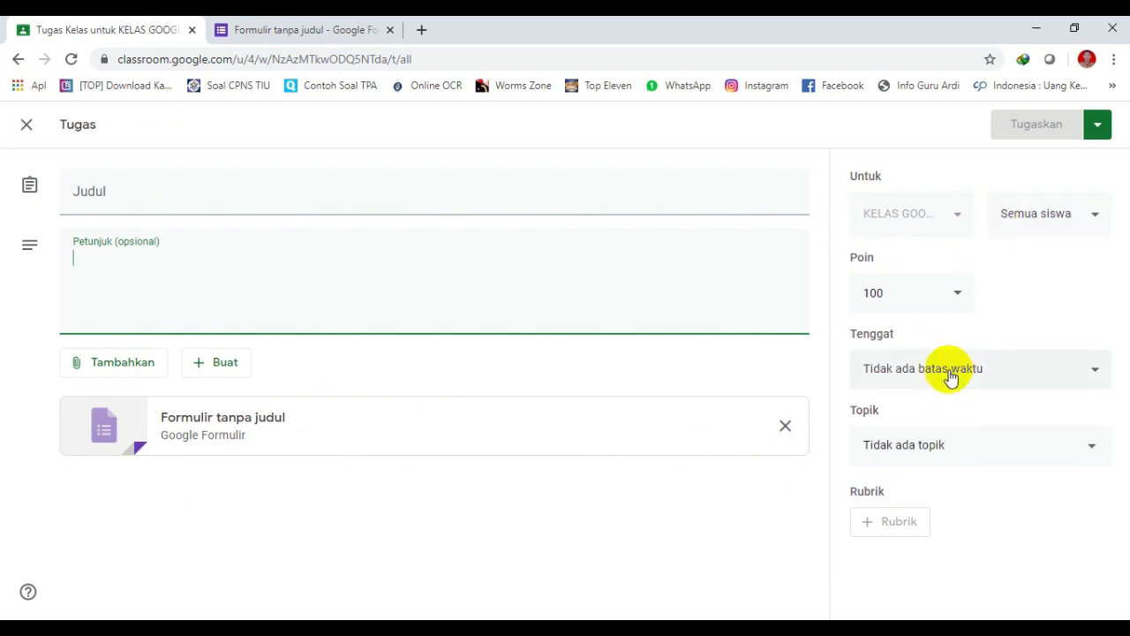
Examine the assignment's student recipients and its assign, schedule and draft options, and close it without posting
click(1054, 219)
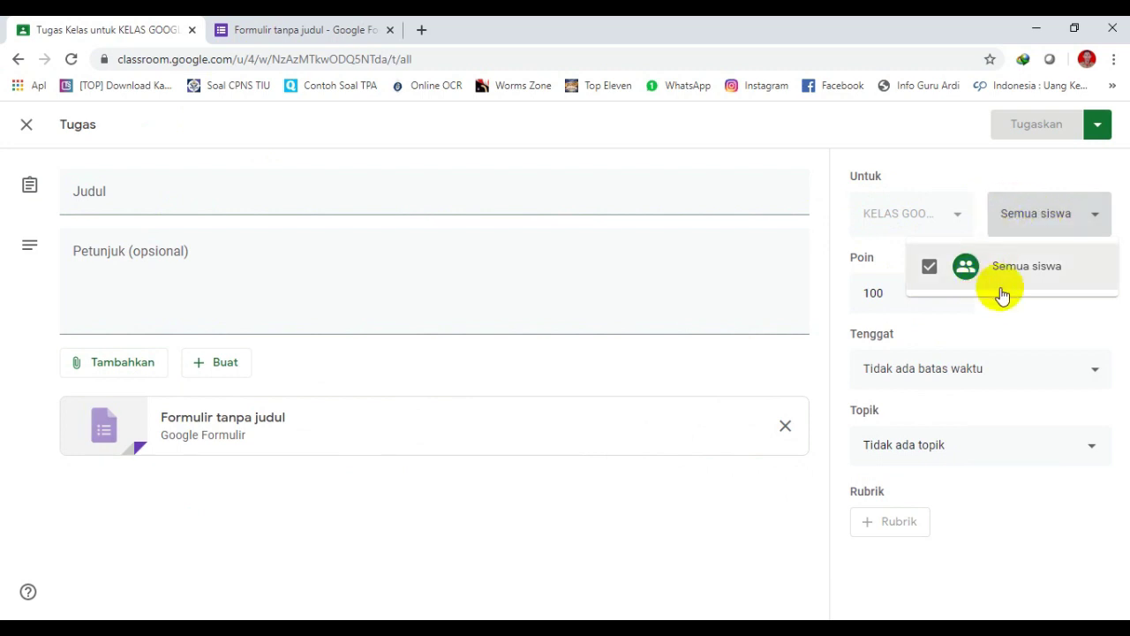
click(978, 325)
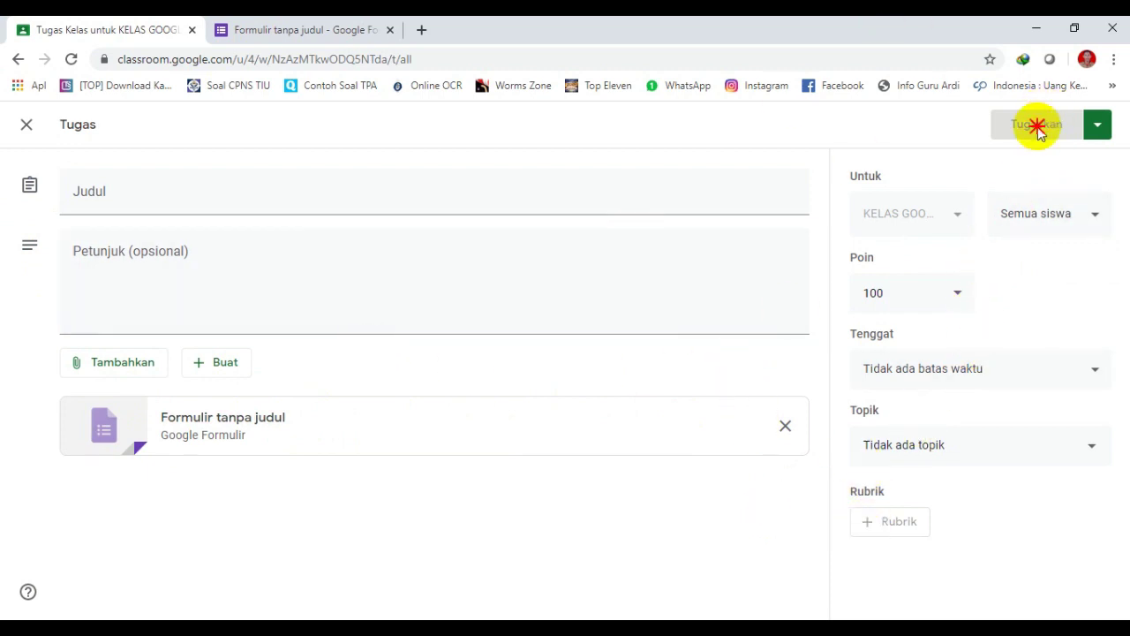
click(1095, 126)
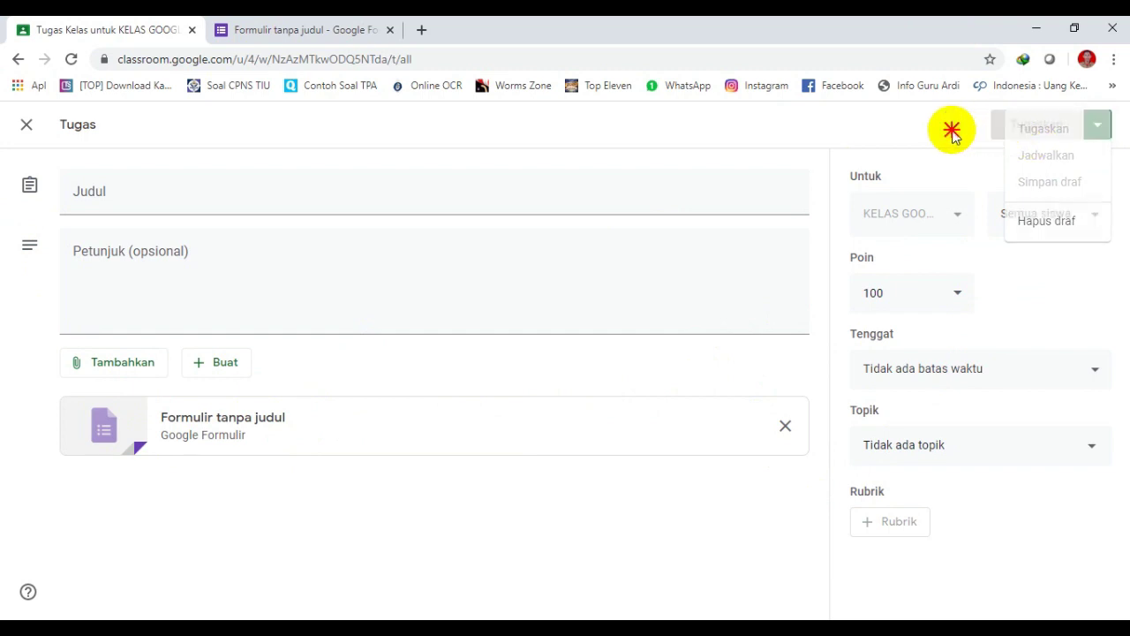
click(27, 124)
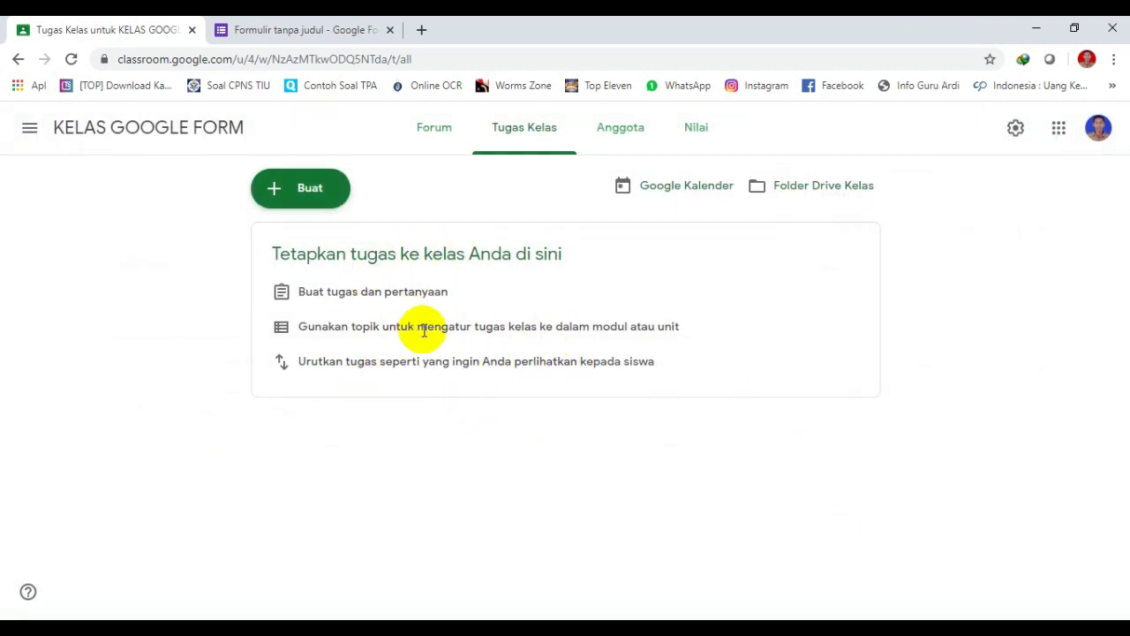
View the class's Nilai page and return to the list of classes
click(694, 130)
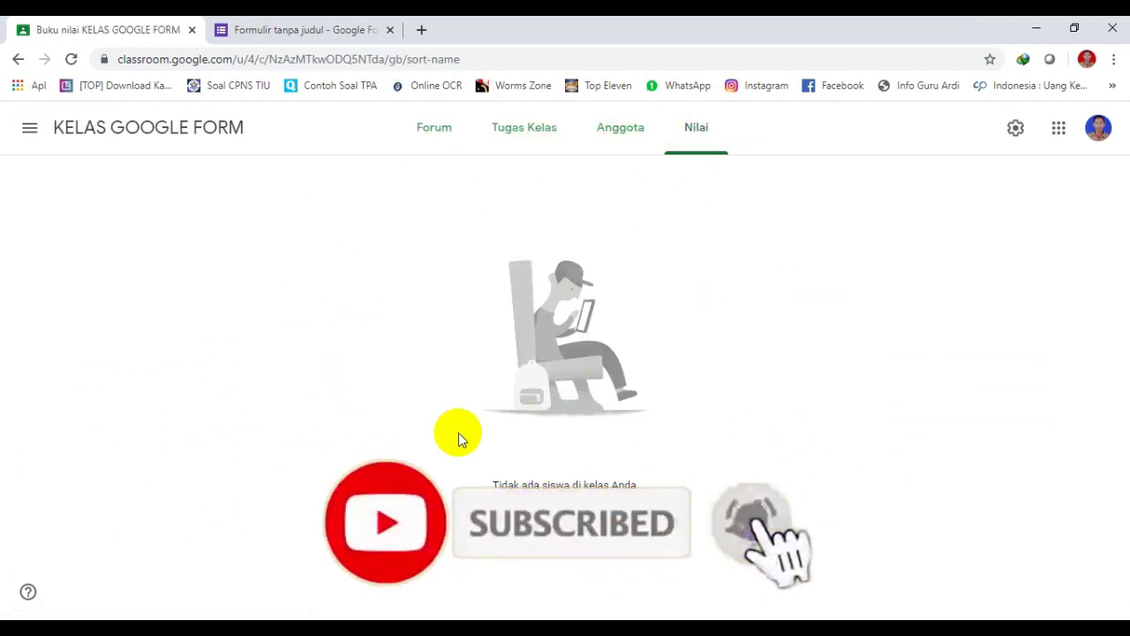
click(21, 128)
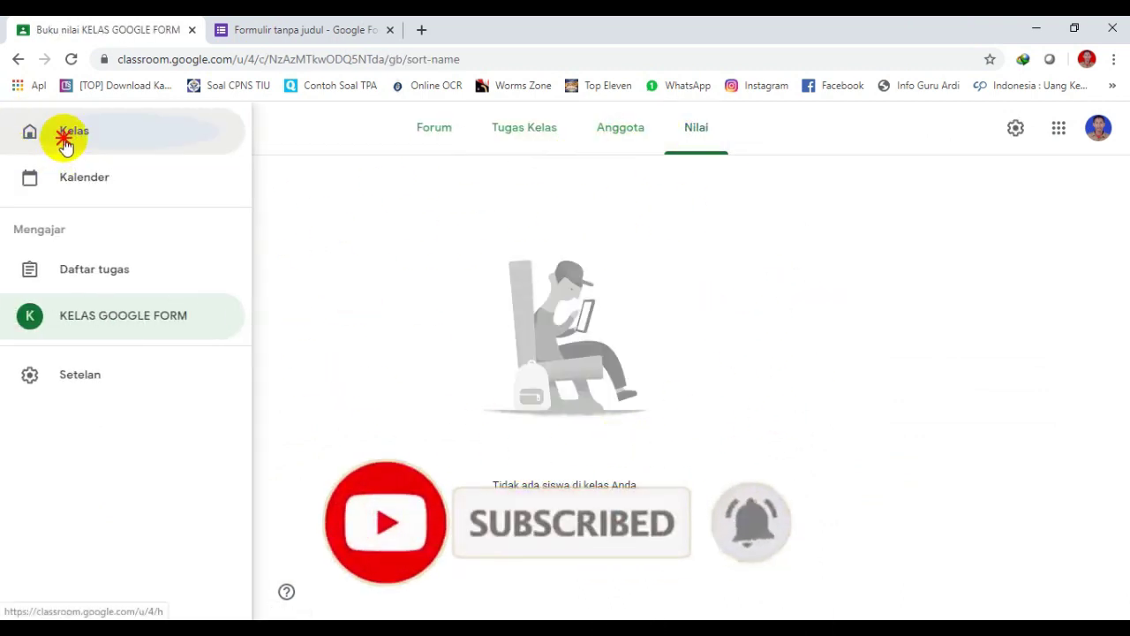
click(66, 141)
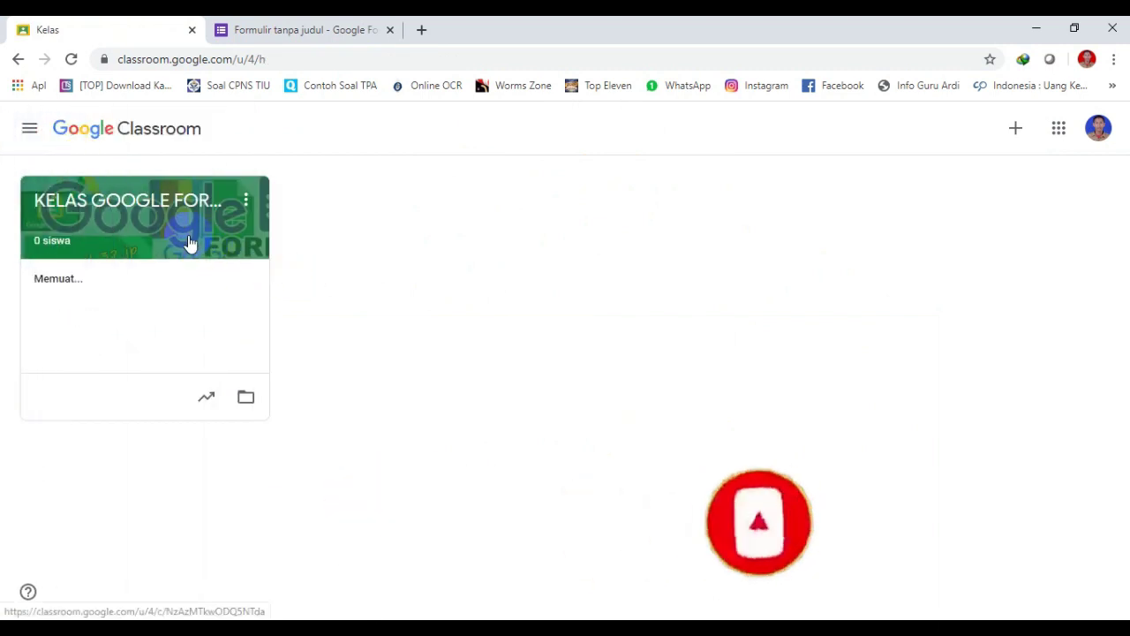
Reopen the KELAS GOOGLE FORM class and close the untitled form
click(188, 243)
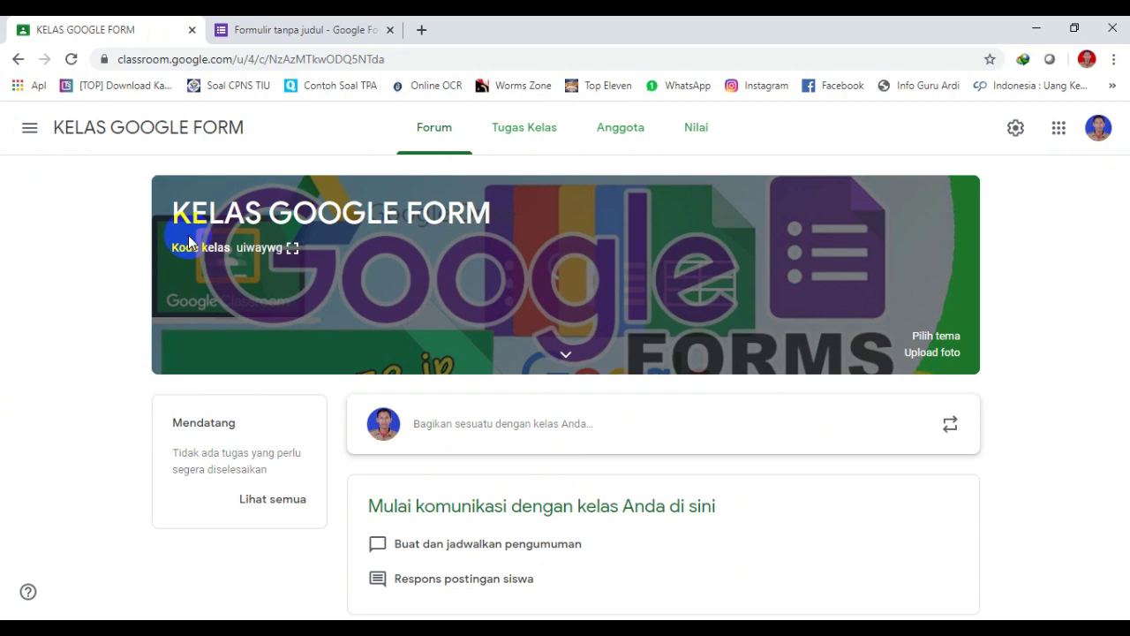
click(348, 29)
click(389, 30)
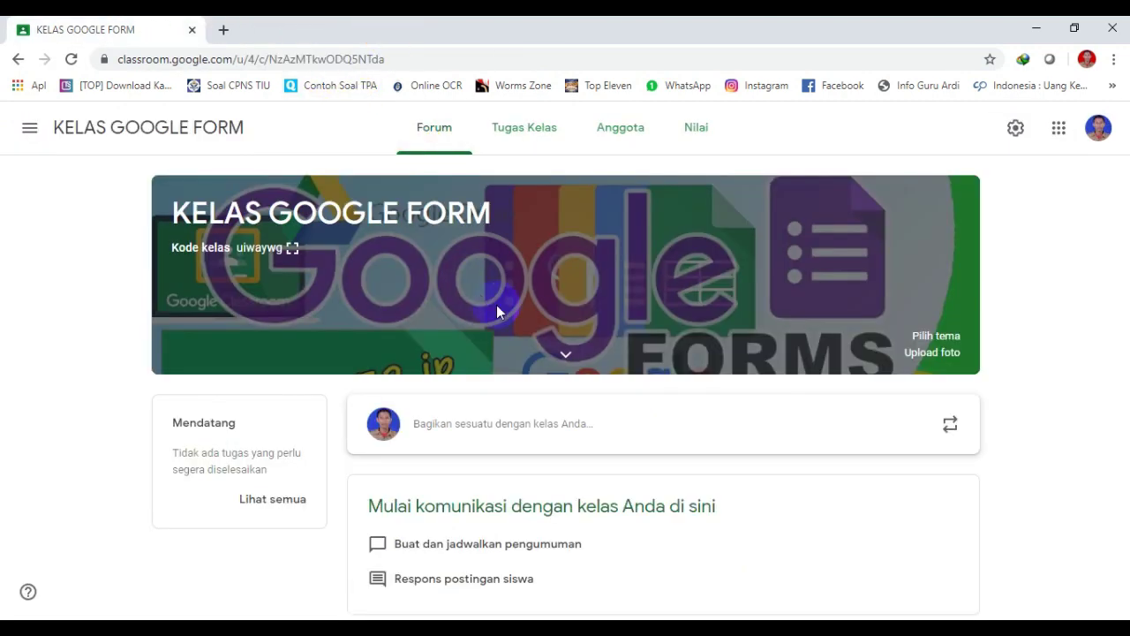